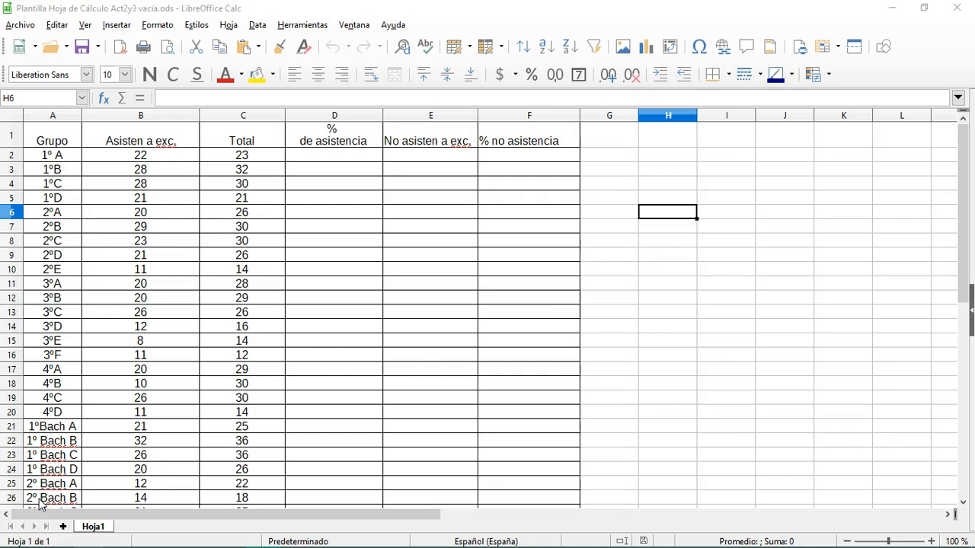
click(221, 264)
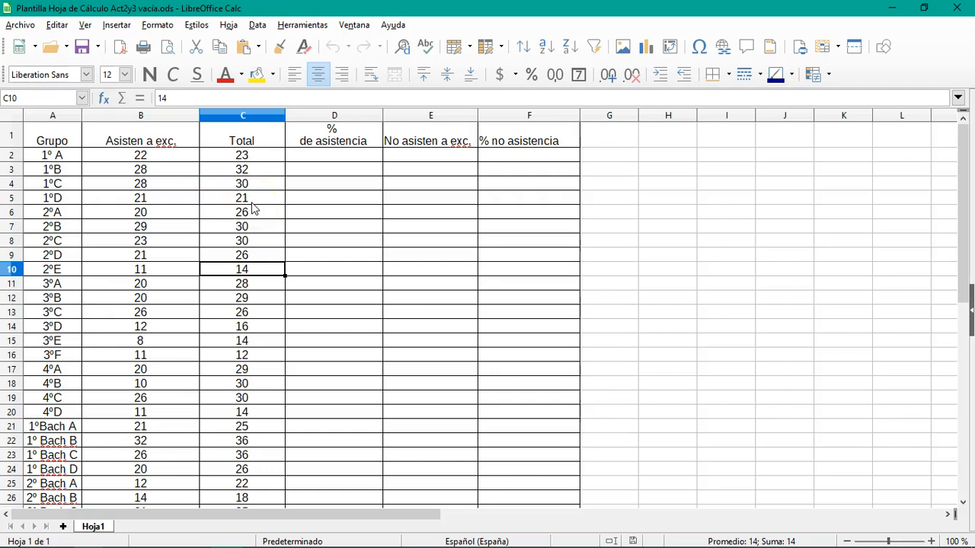
click(244, 169)
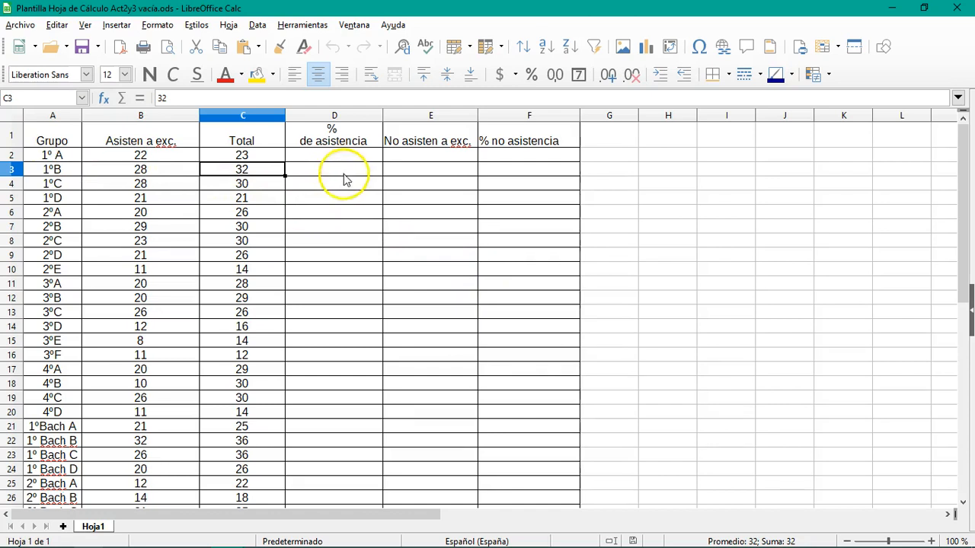
click(325, 158)
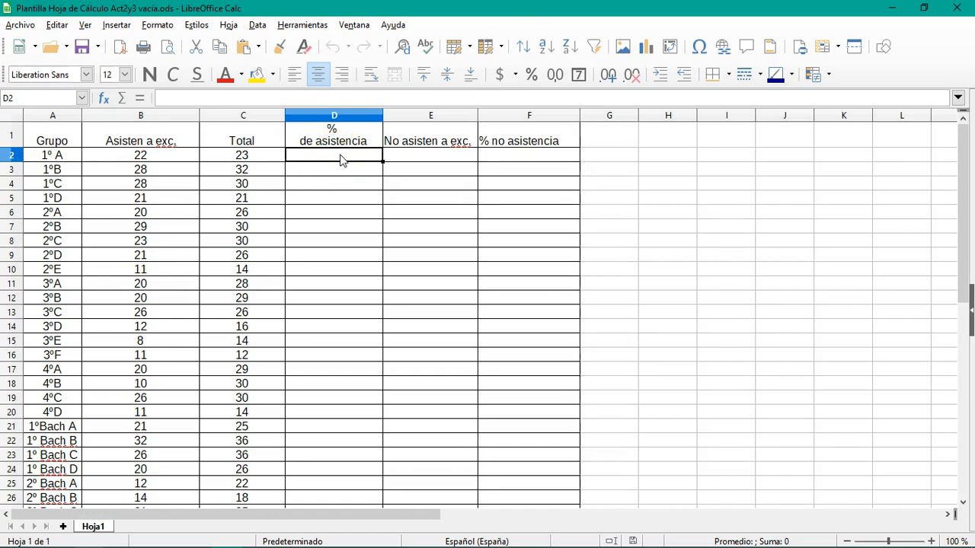
click(320, 150)
click(237, 172)
click(246, 185)
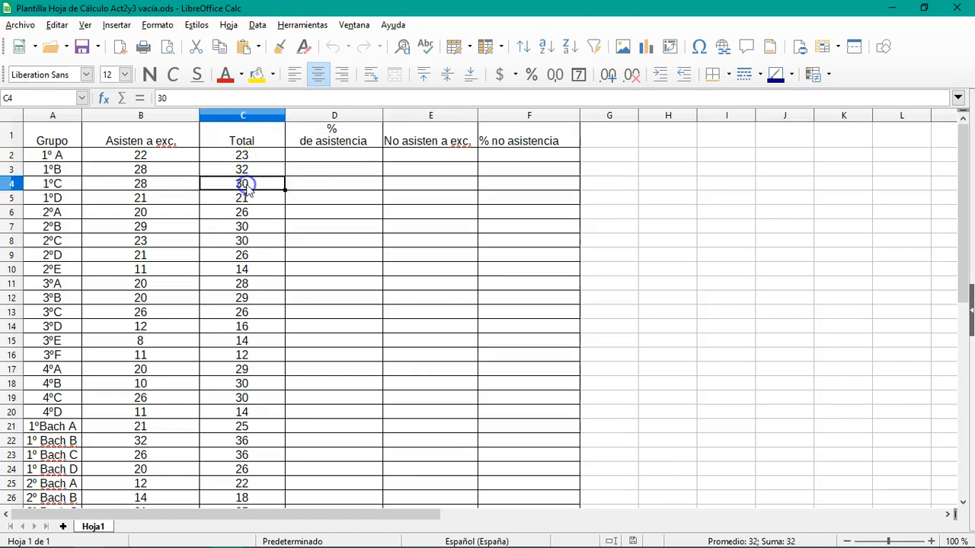
click(307, 186)
- Enter the formula =(22/23)*100 in D2 to calculate the attendance percentage of group 1º A from literal numbers
click(333, 153)
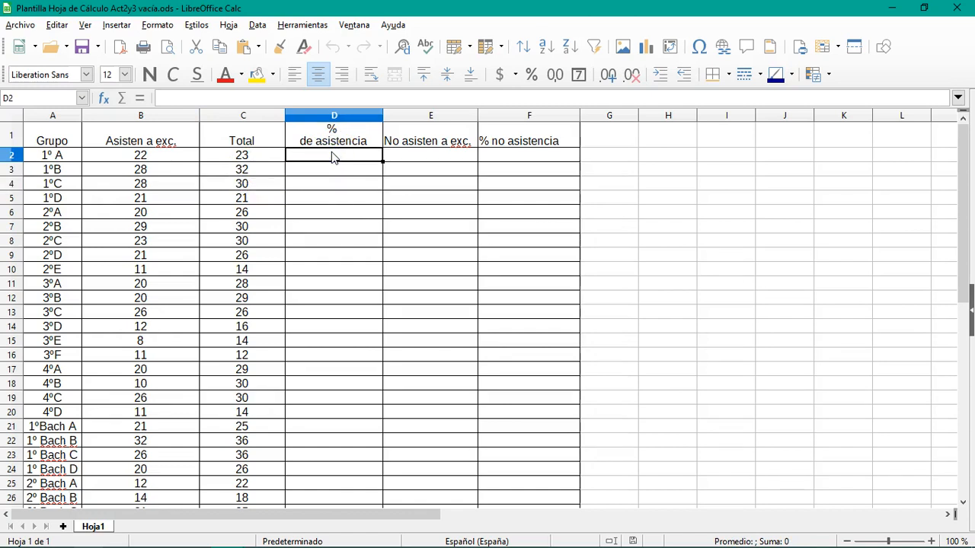
click(334, 159)
click(333, 150)
double_click(307, 157)
text(=22/23)
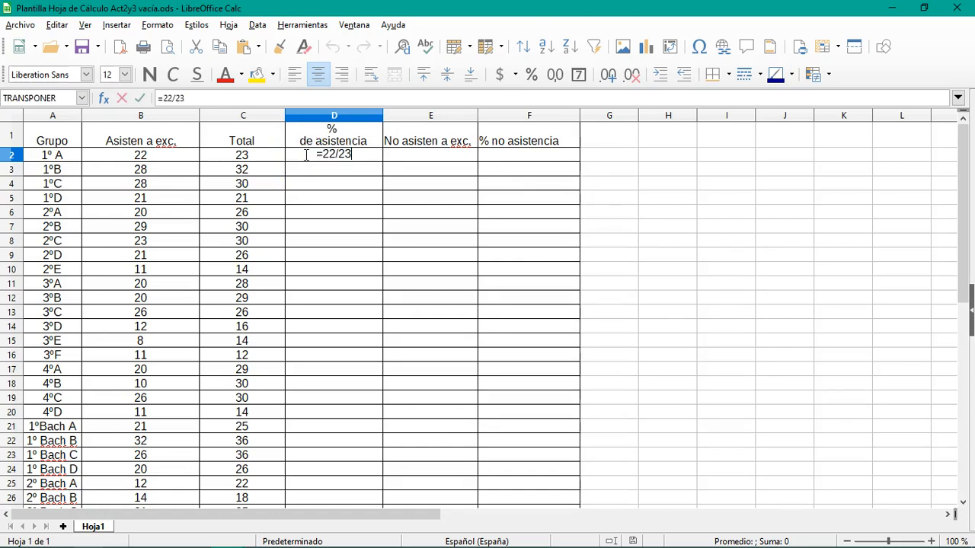
text(*100)
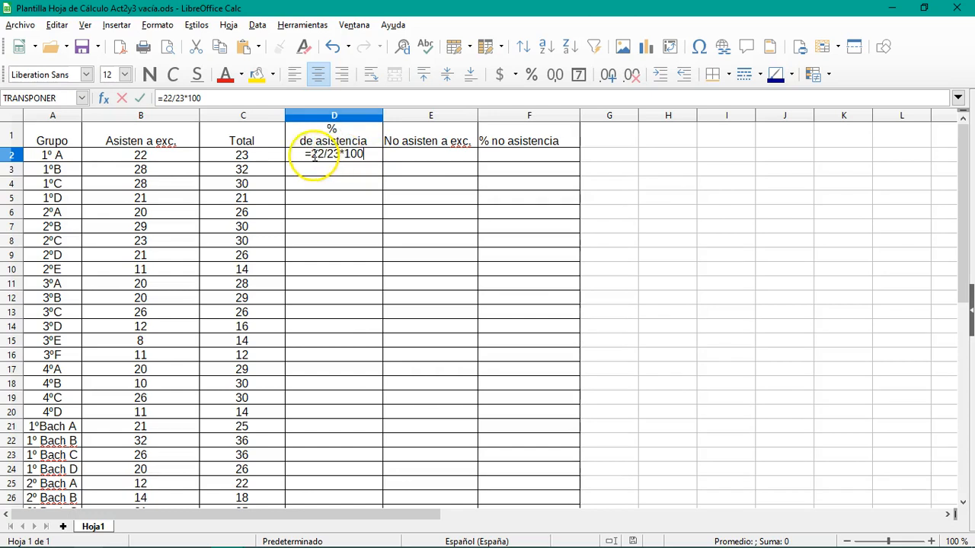
text(()
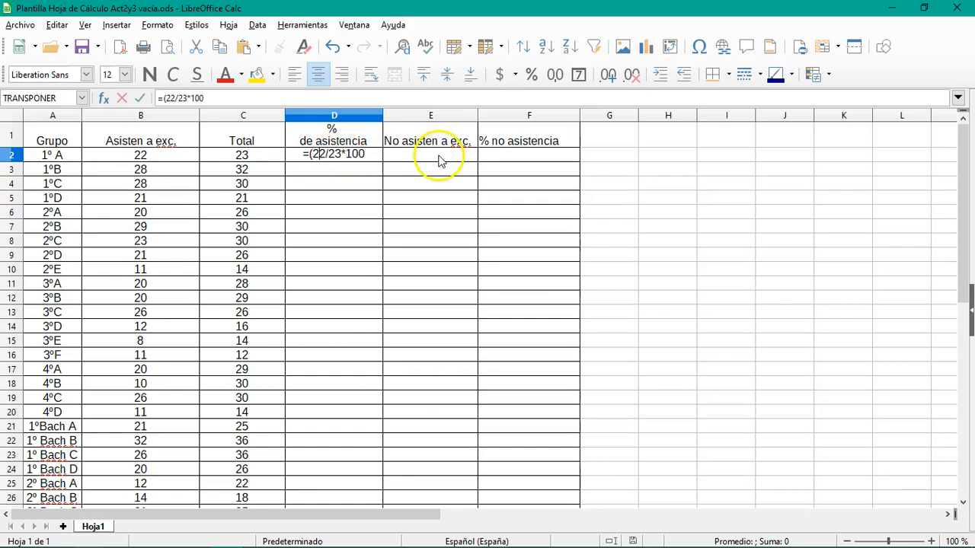
key(Right)
text())
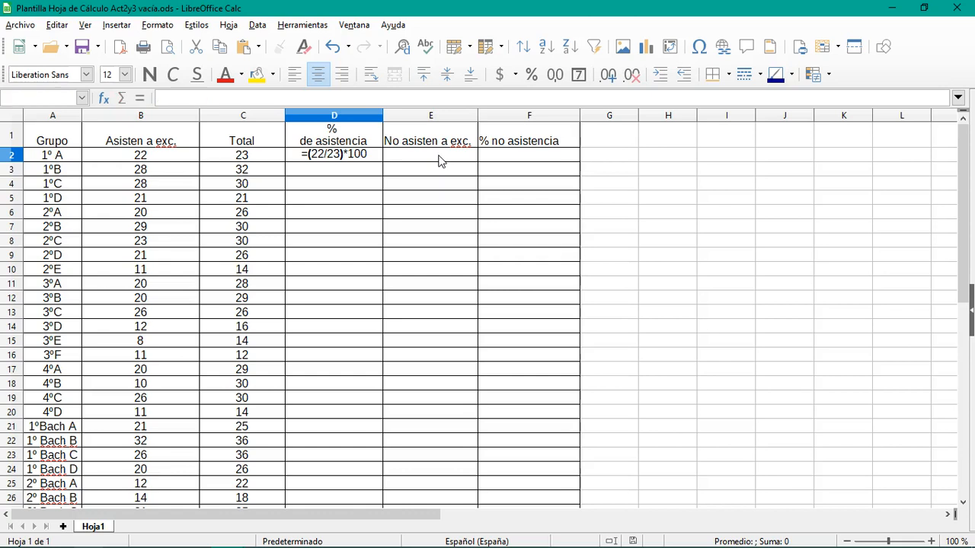
key(Return)
- Replace the literal-number formula in D2 with one using cell references, =B2/C2*100
click(325, 155)
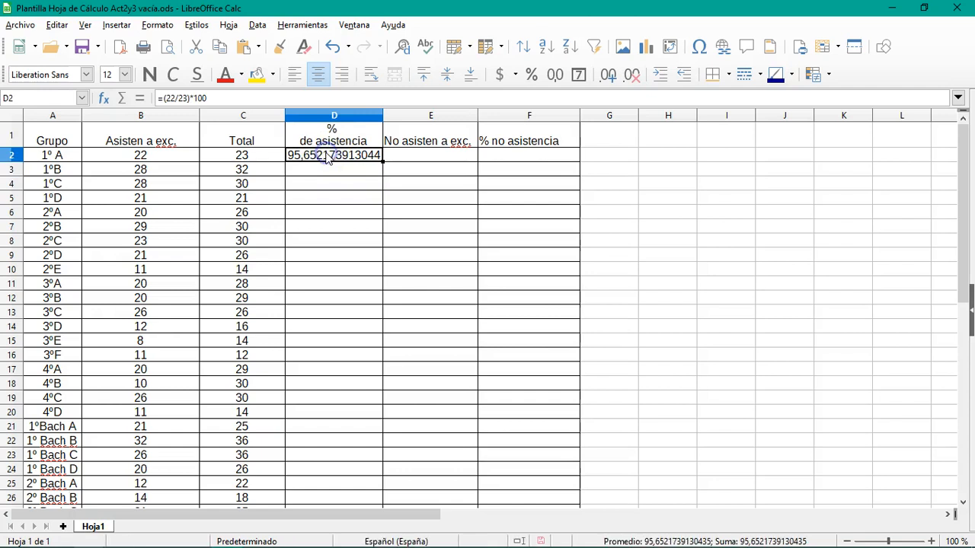
click(331, 157)
click(168, 98)
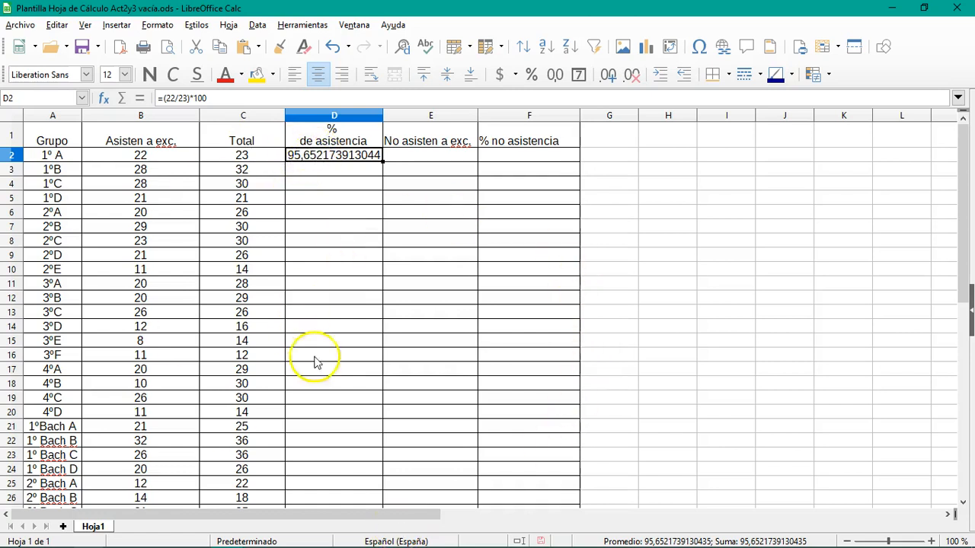
drag(207, 99, 164, 101)
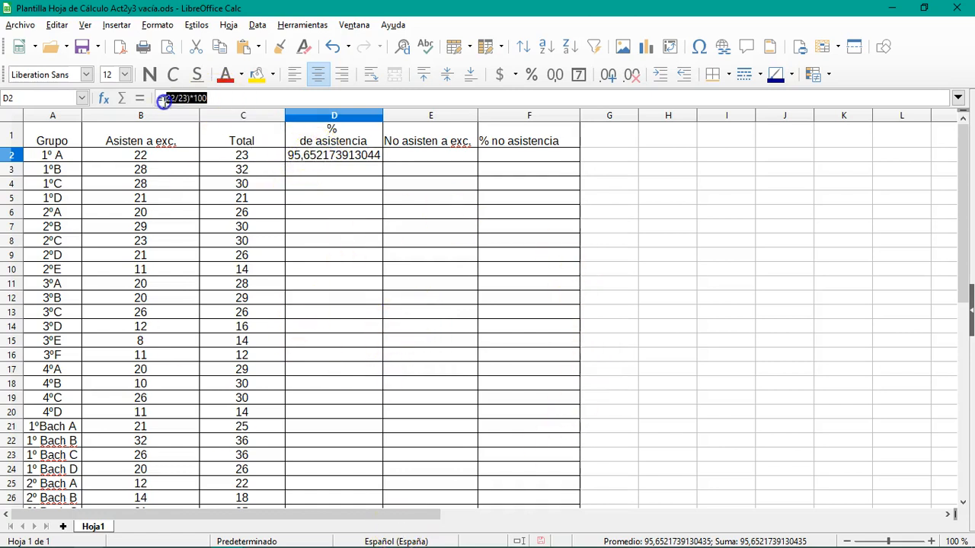
key(BackSpace)
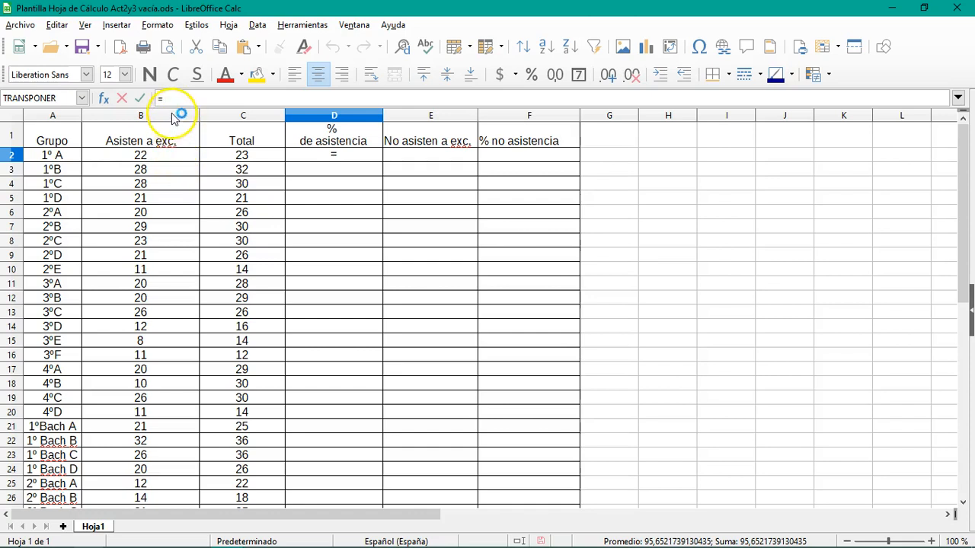
click(216, 98)
text(b2)
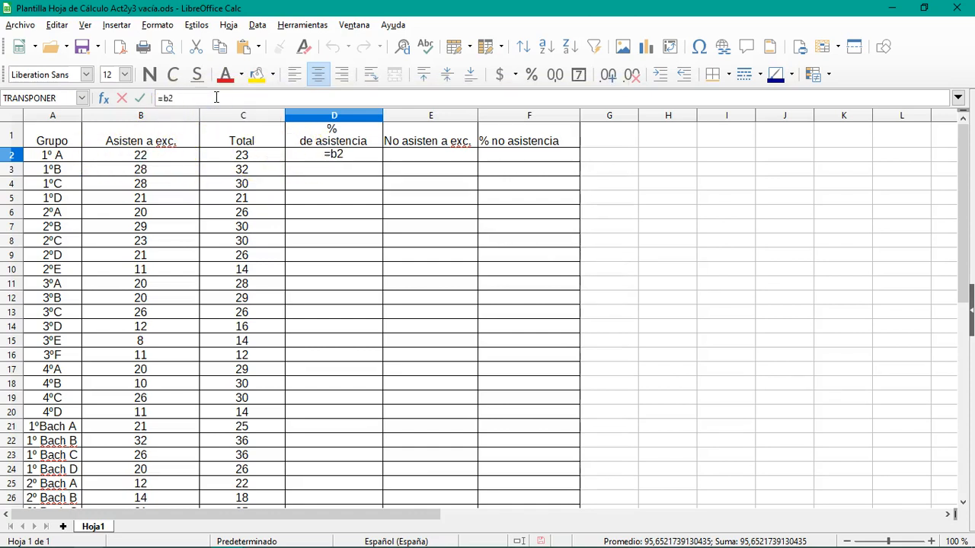
text(/)
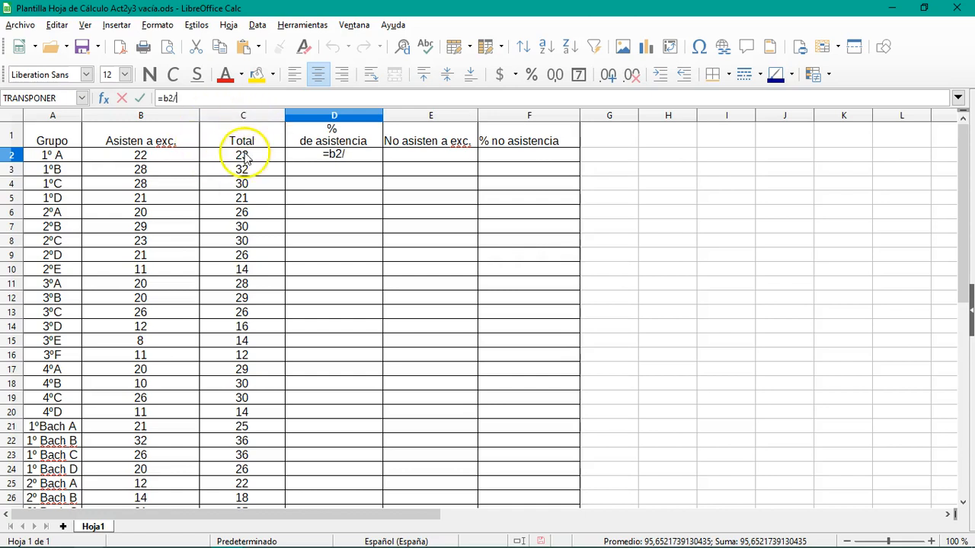
text(c2*100)
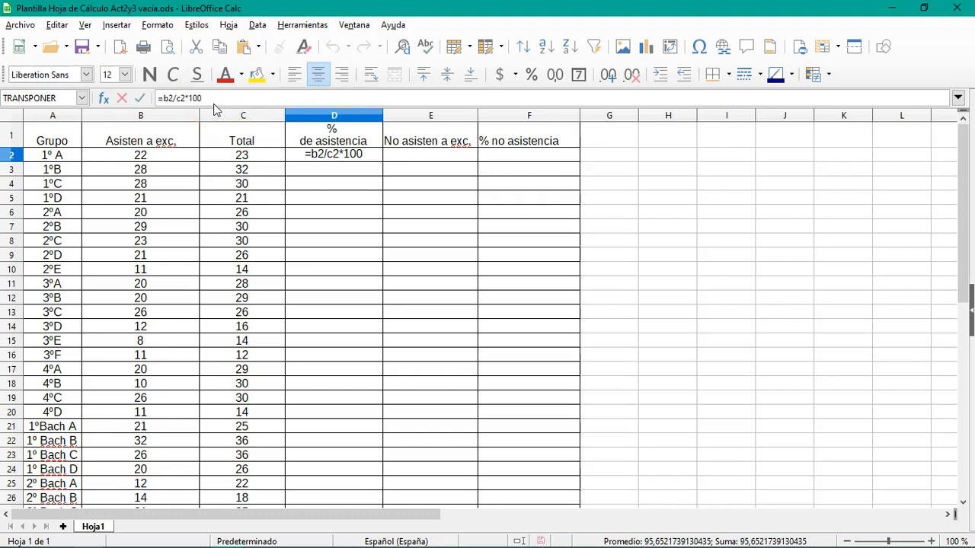
key(Return)
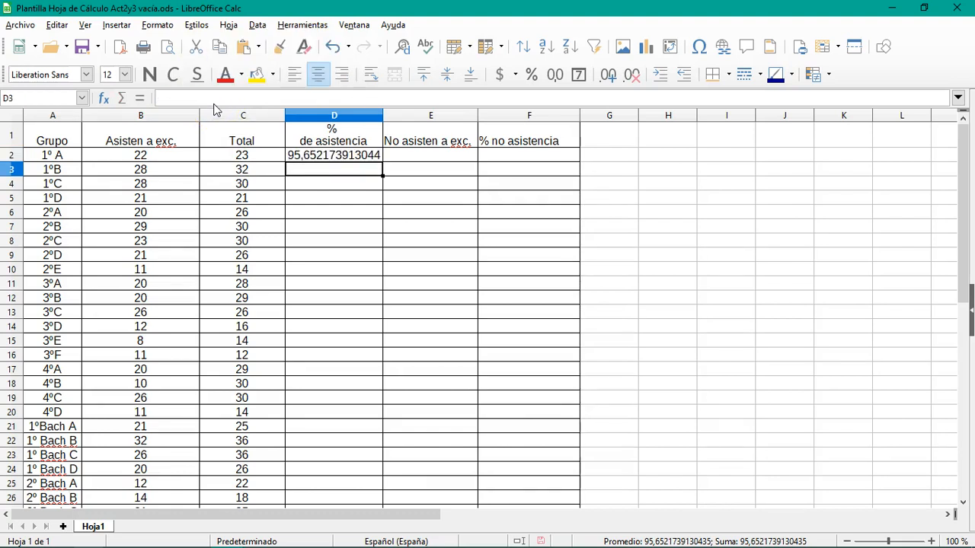
- Fill the D2 formula down the "% de asistencia" column through row 28
click(373, 164)
click(369, 156)
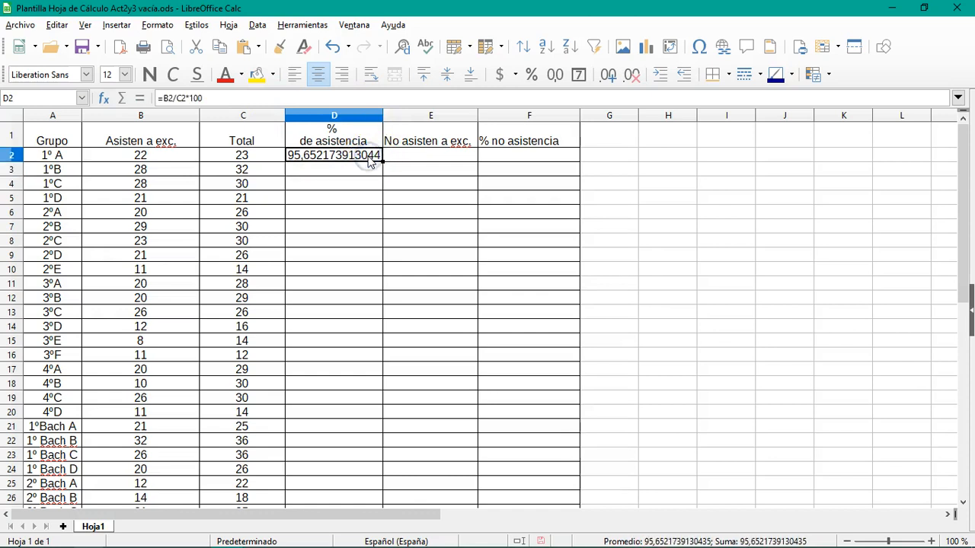
click(331, 174)
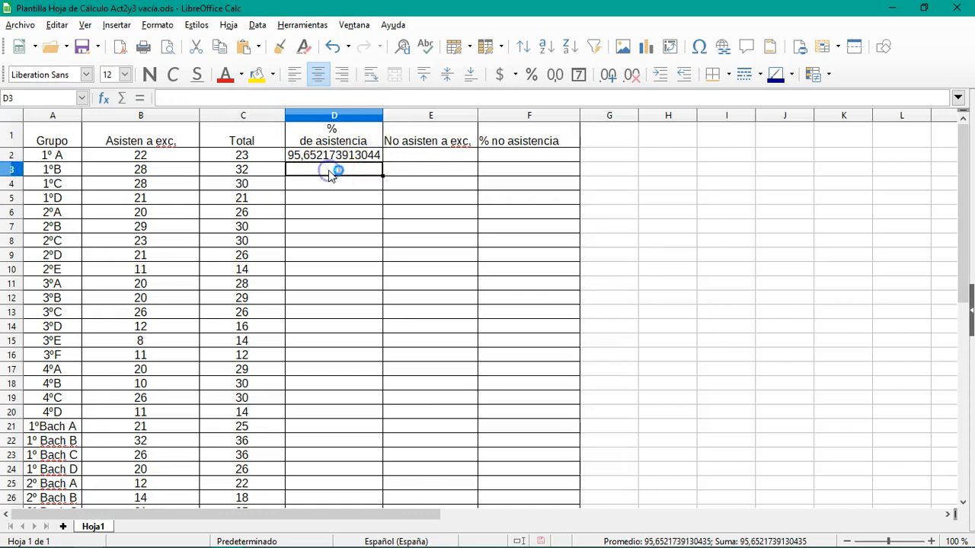
click(330, 173)
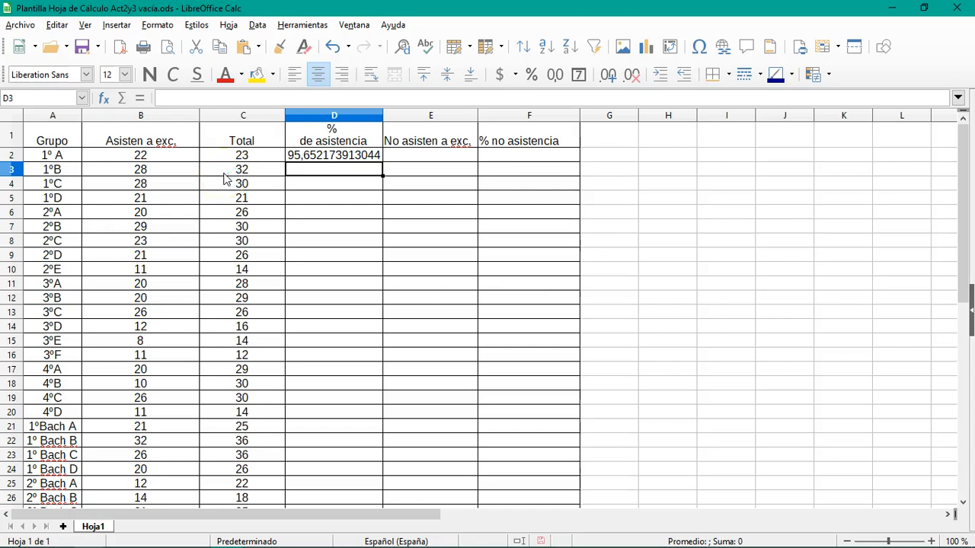
click(331, 156)
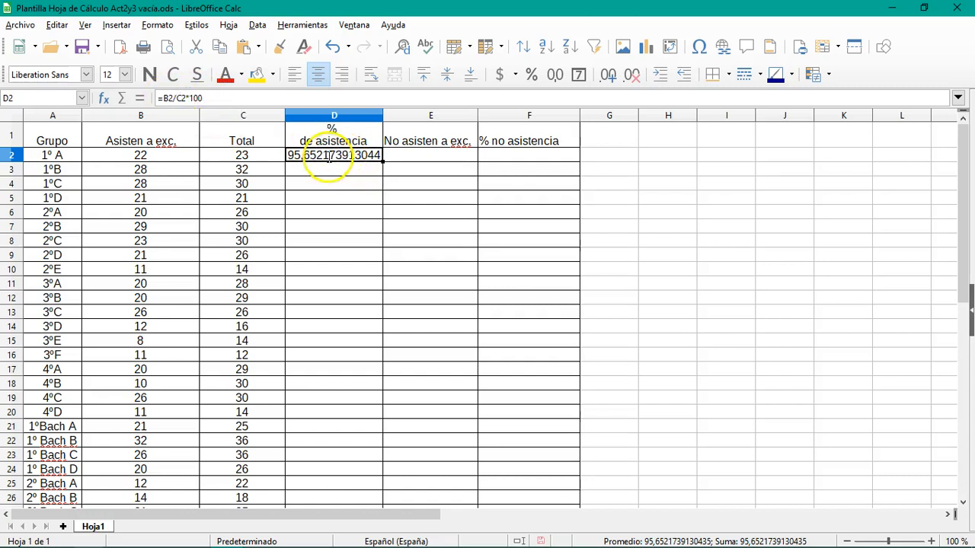
double_click(383, 161)
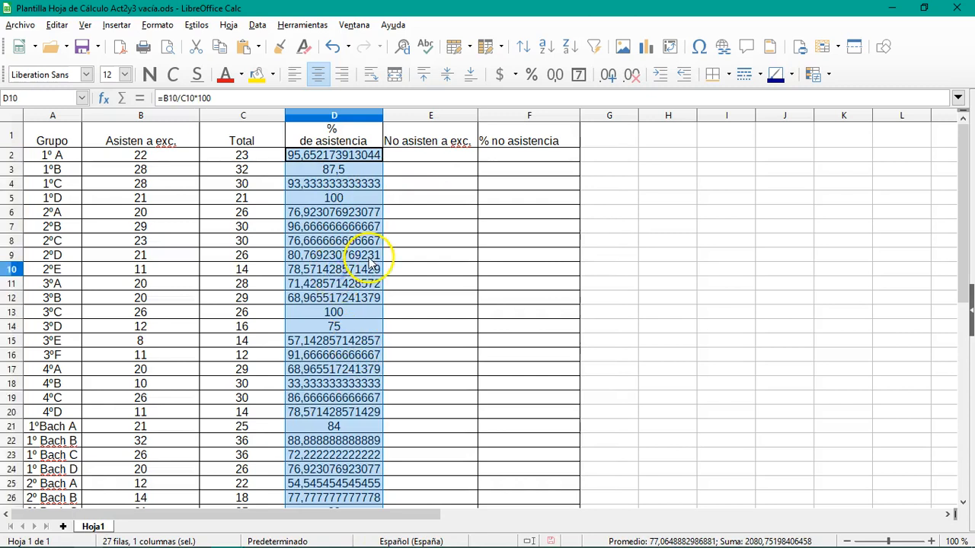
click(336, 271)
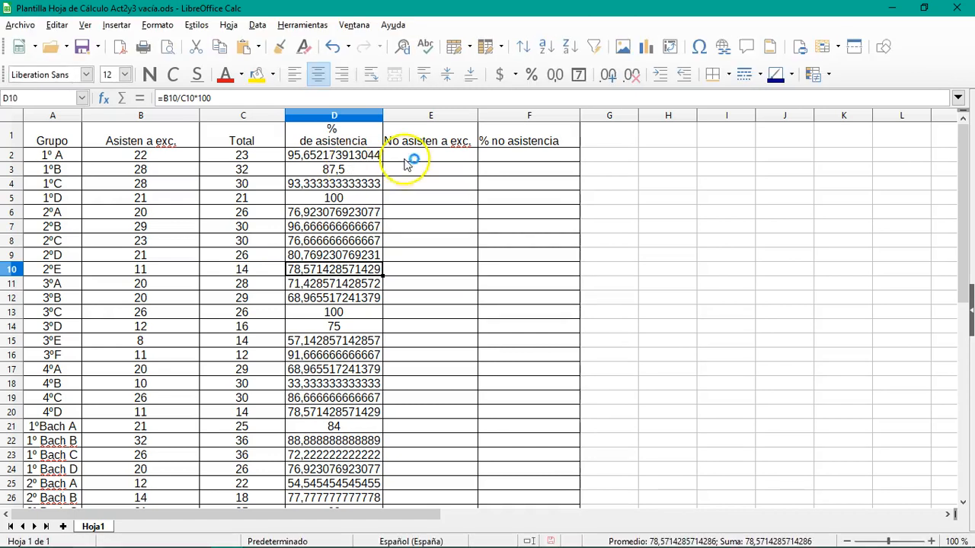
- Enter the formula =C2-B2 in E2 to calculate how many students of group 1º A do not attend
click(412, 159)
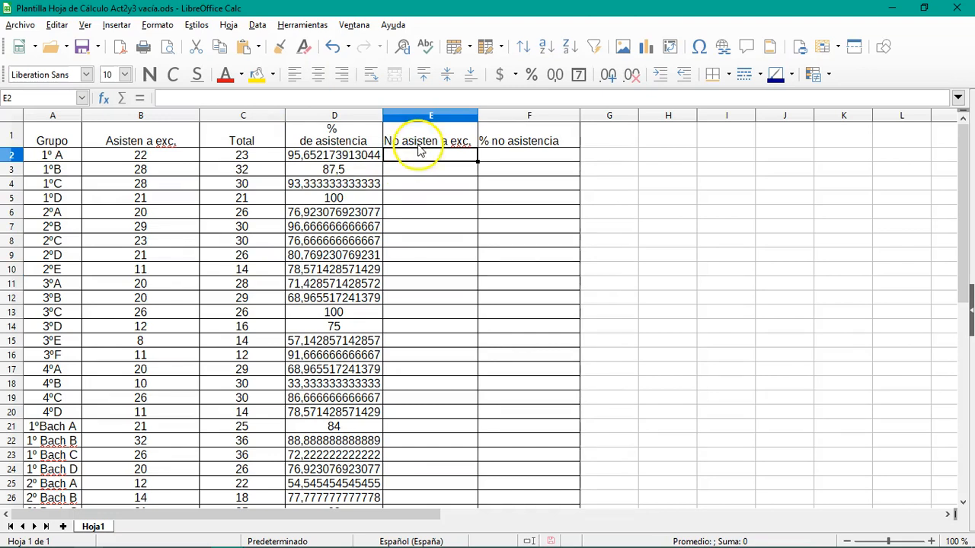
click(419, 144)
click(398, 148)
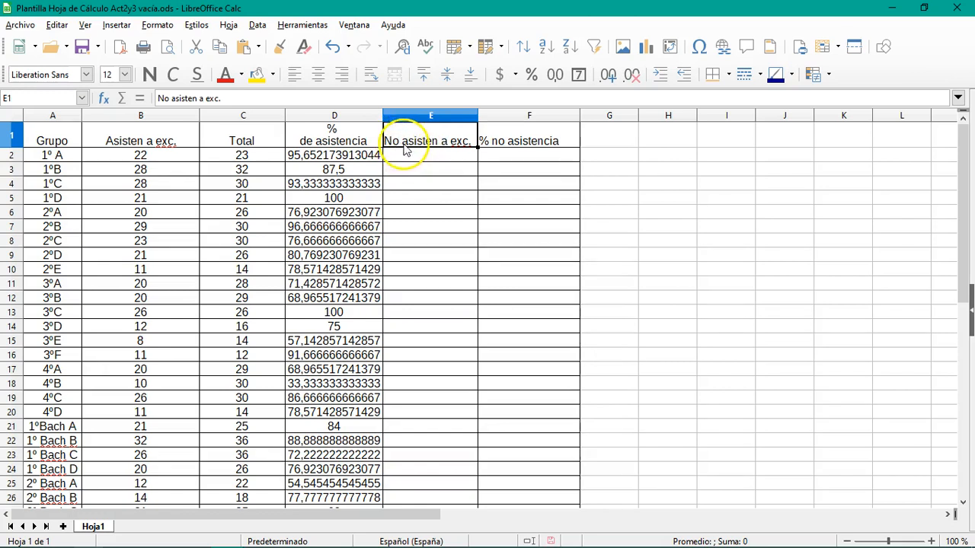
click(428, 157)
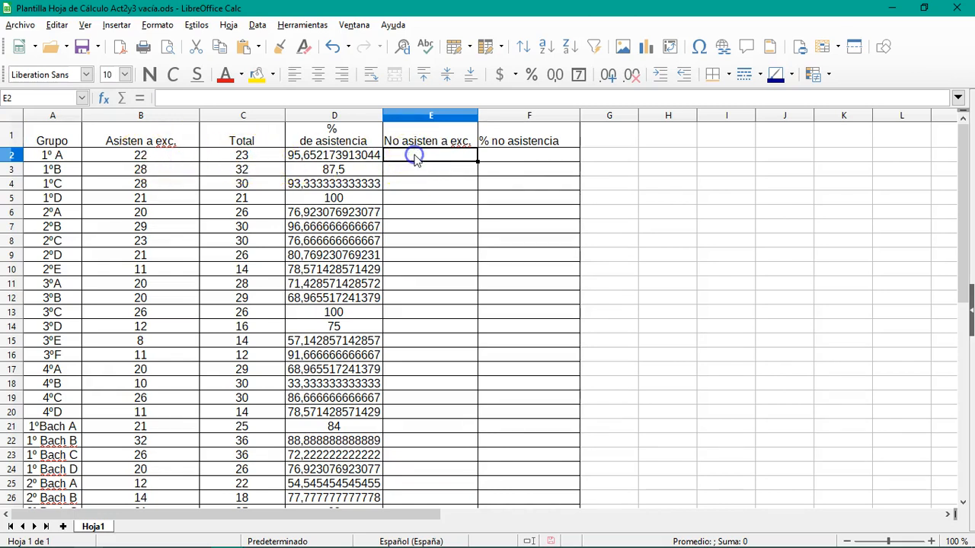
text(=)
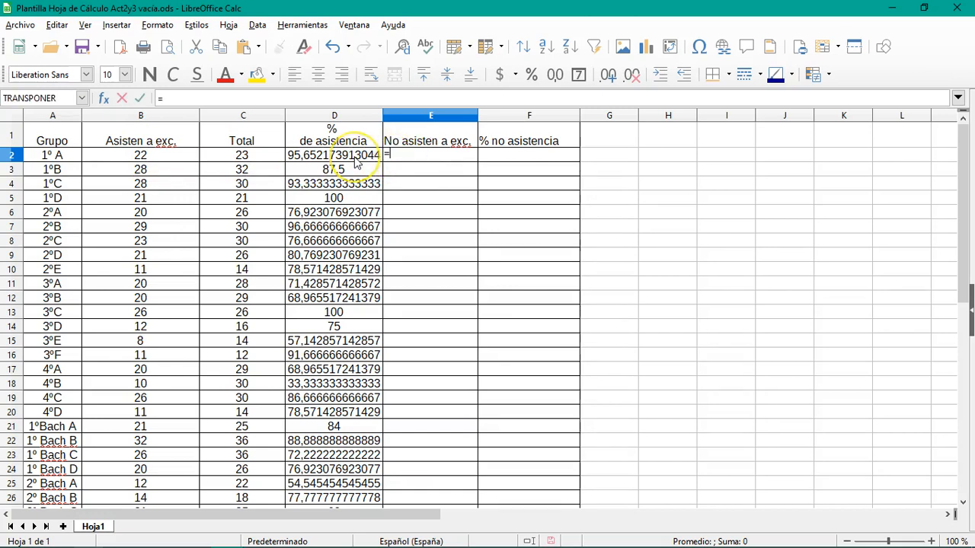
text(d)
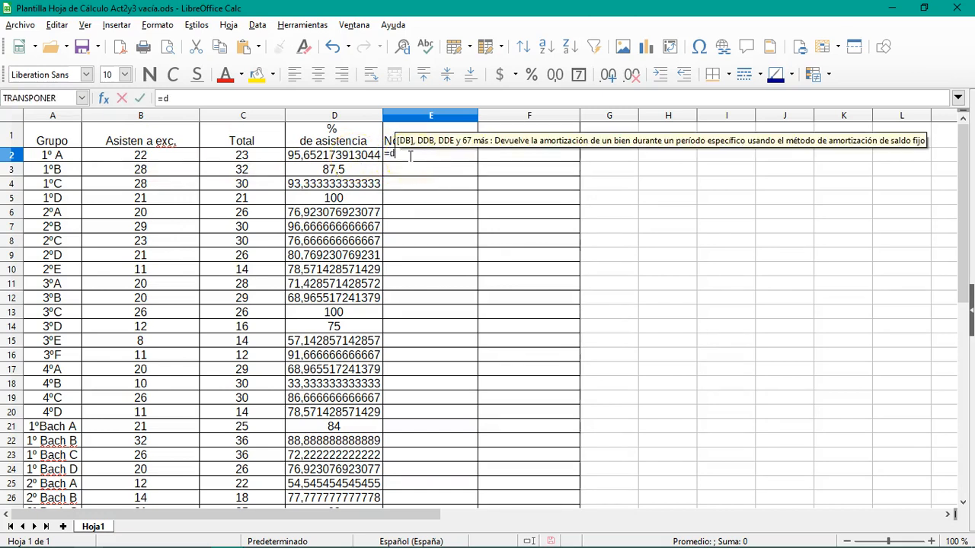
key(BackSpace)
text(c)
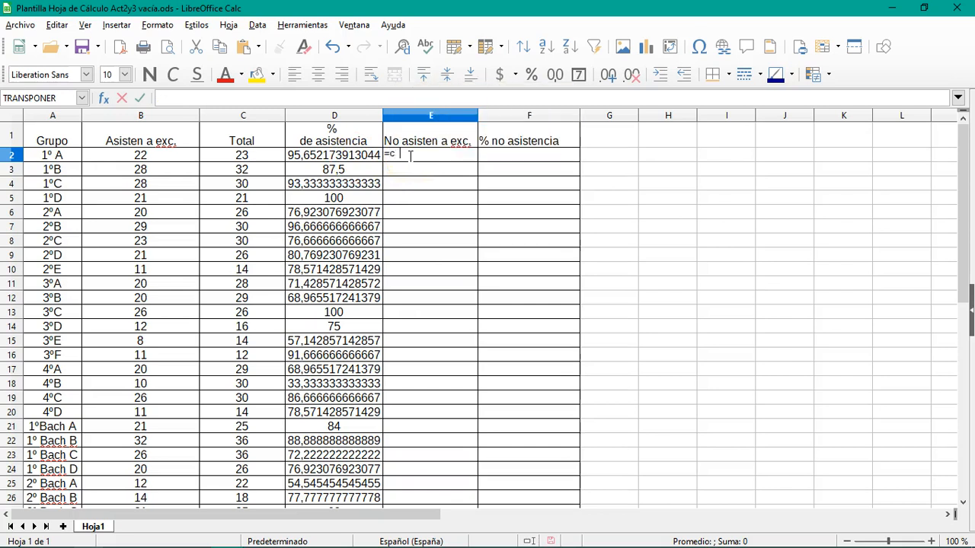
text(2-b2)
key(Return)
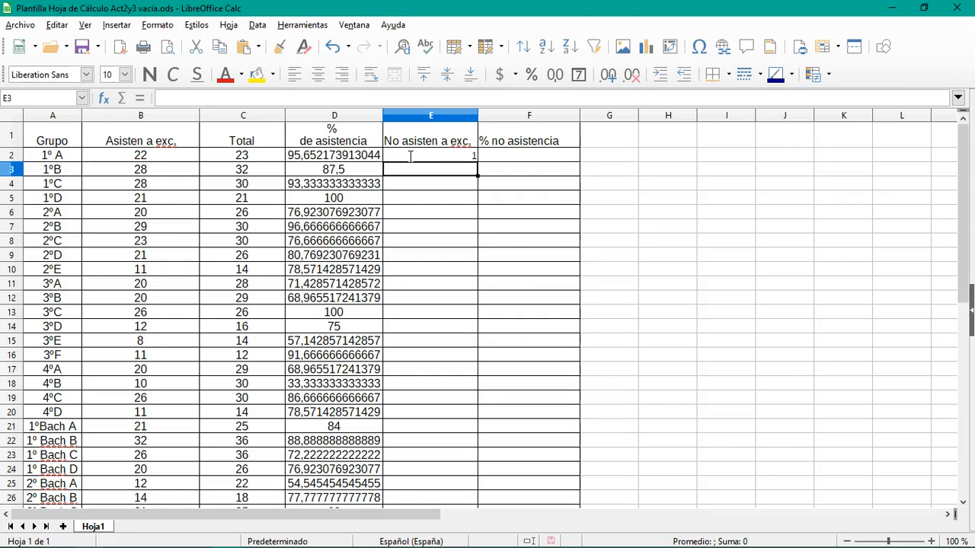
- Fill the E2 formula down the "No asisten a exc." column through row 28
click(440, 160)
click(450, 158)
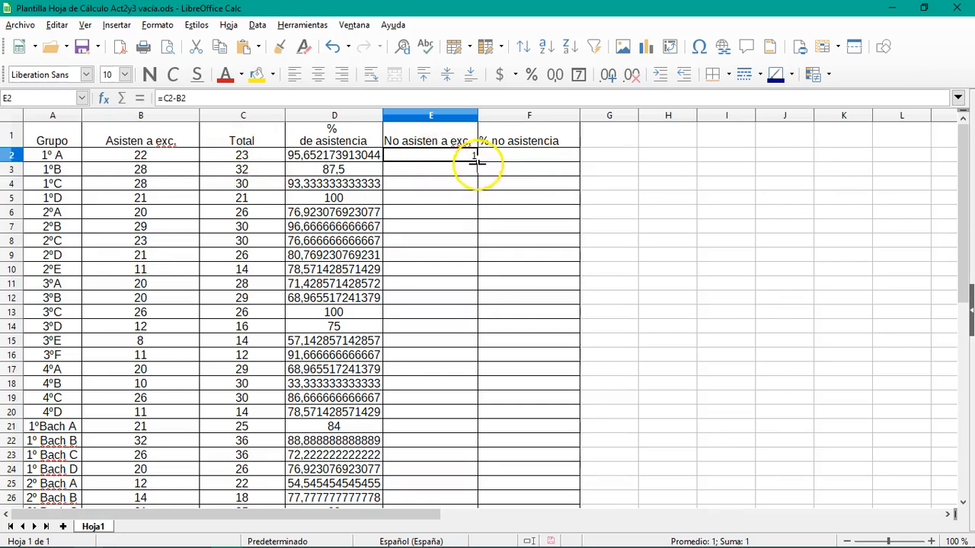
double_click(476, 160)
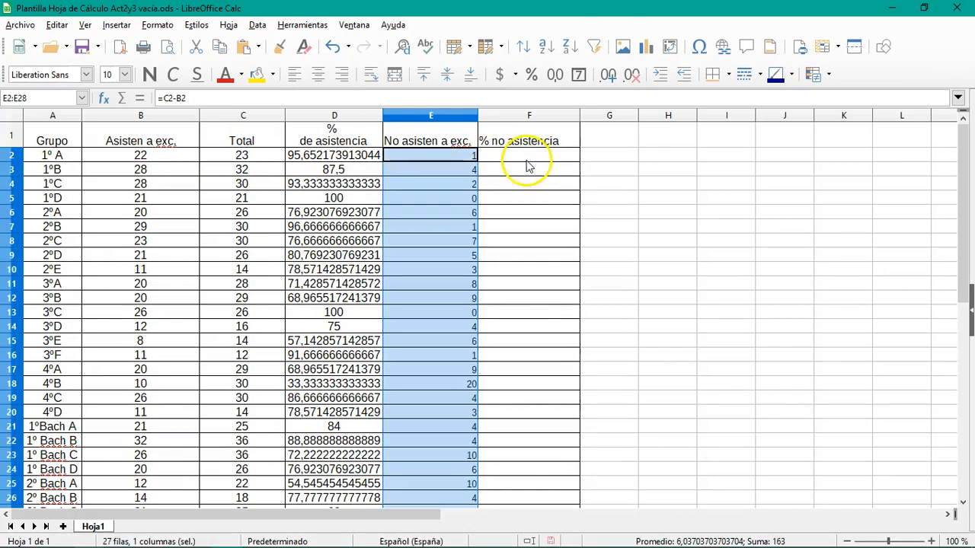
click(427, 210)
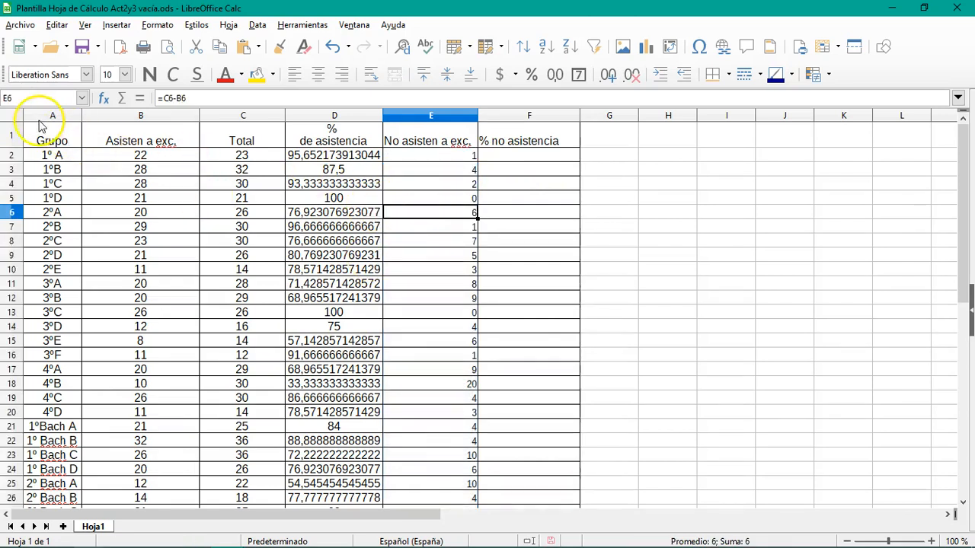
- Center the contents of all cells in the sheet horizontally
click(11, 117)
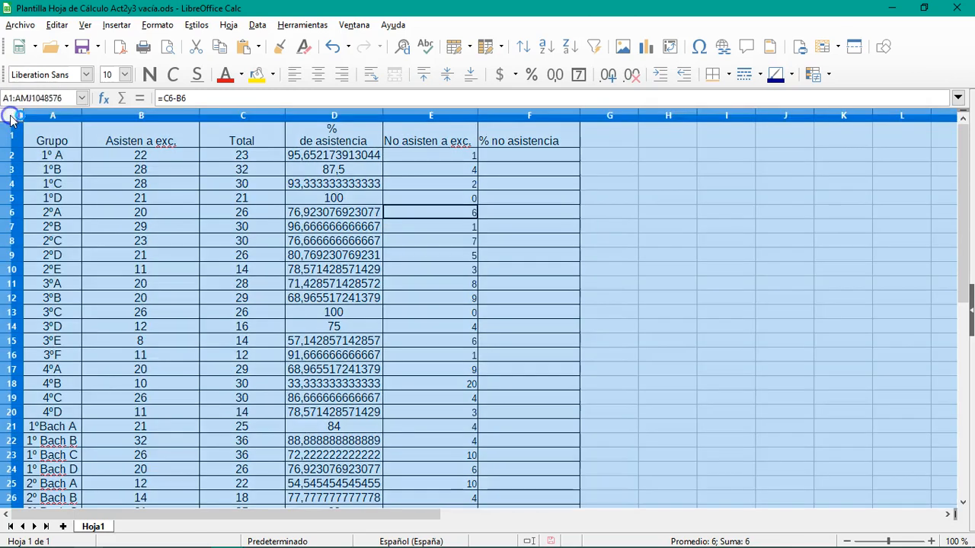
click(318, 81)
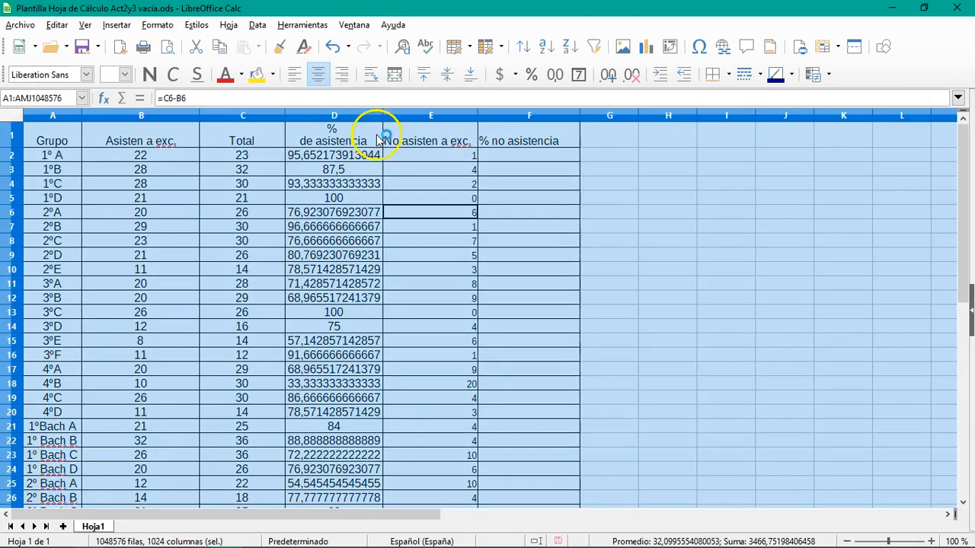
- Fill the header cells A1:F1 with a light purple background color
click(426, 177)
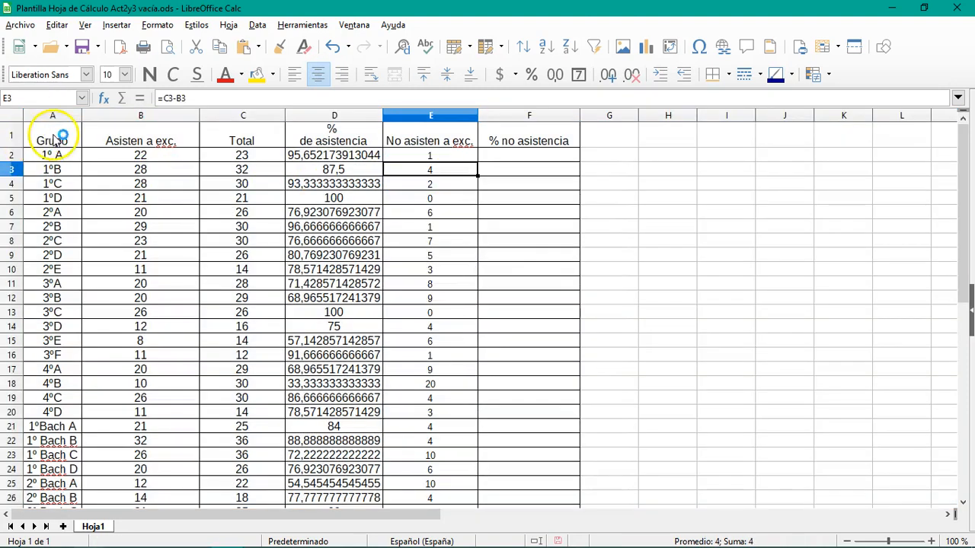
drag(55, 137, 528, 144)
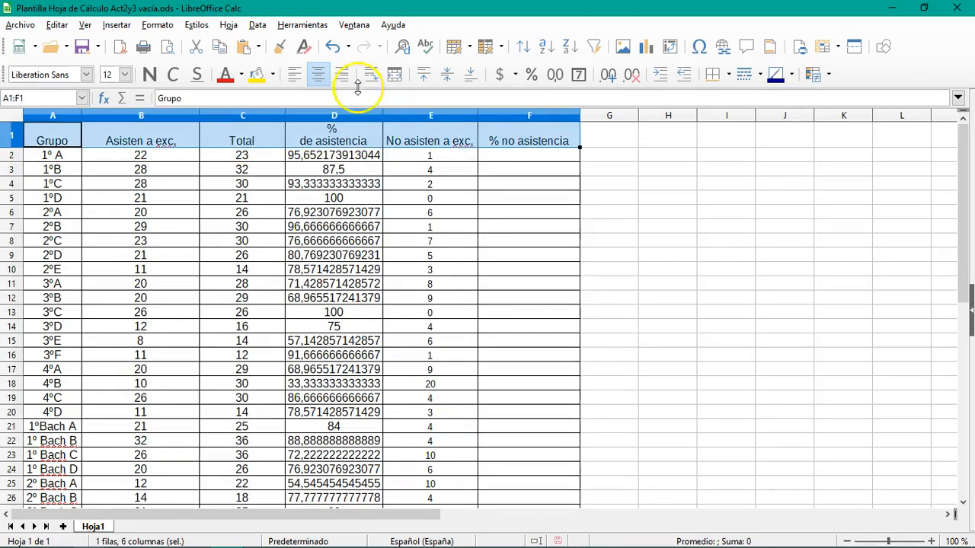
click(272, 77)
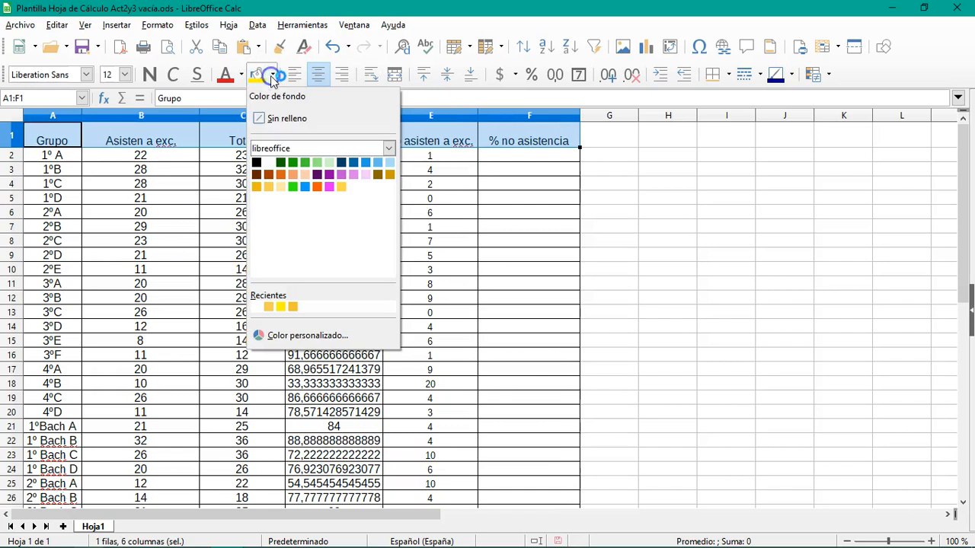
click(352, 178)
click(425, 157)
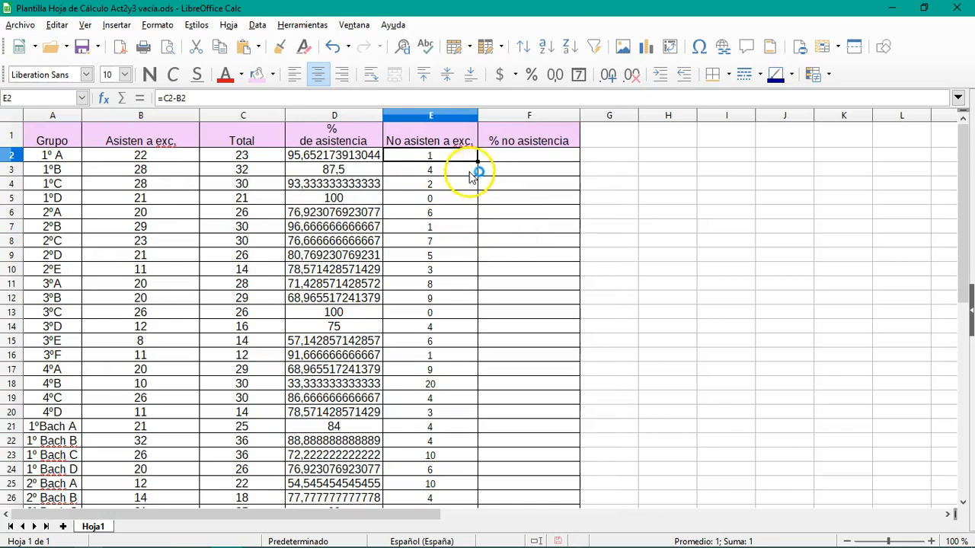
click(435, 214)
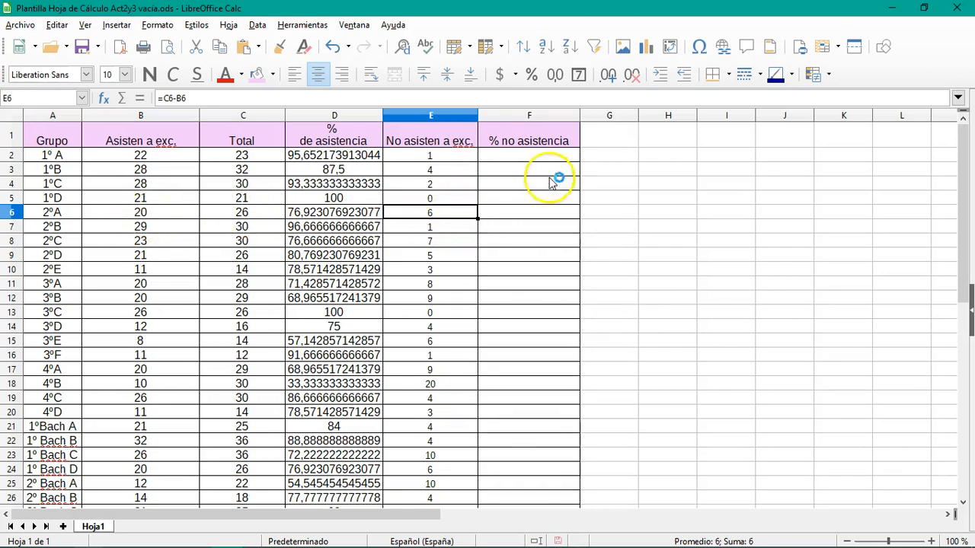
- Enter the formula =100-D2 in F2 to calculate the non-attendance percentage of group 1º A
click(533, 158)
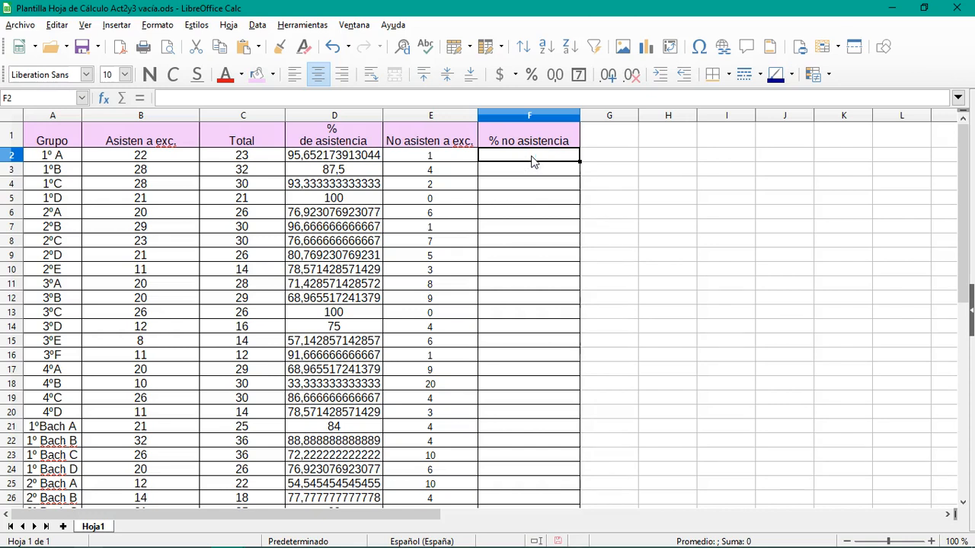
text(=)
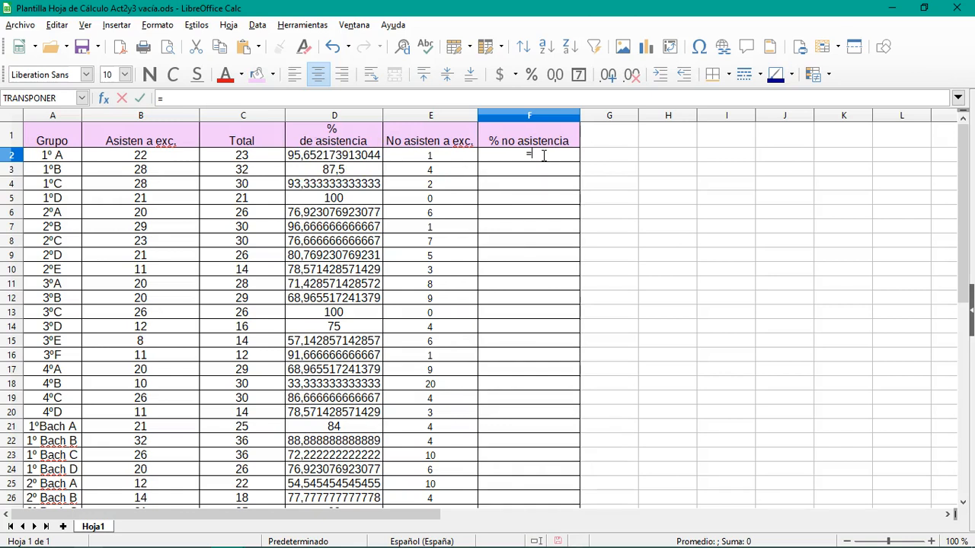
text(00-)
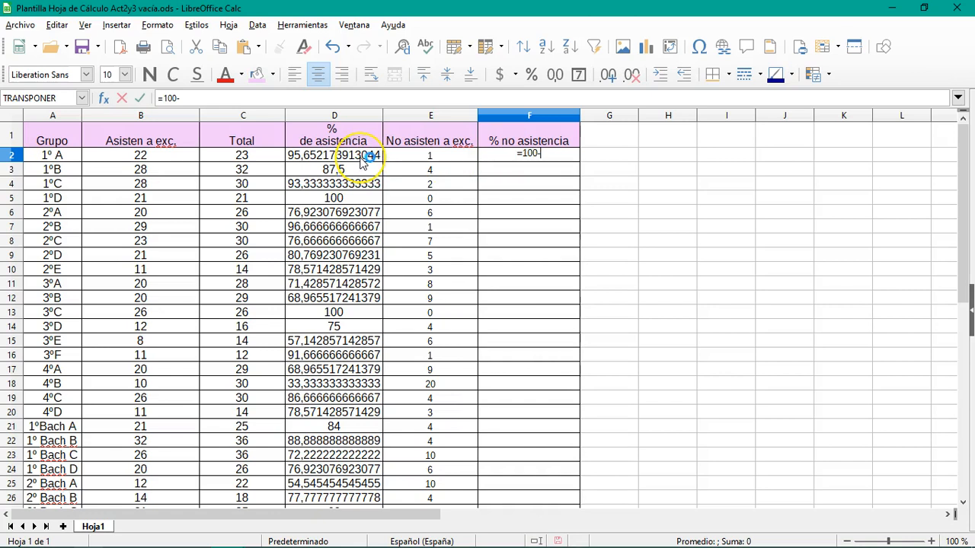
text(d2)
key(Return)
click(531, 157)
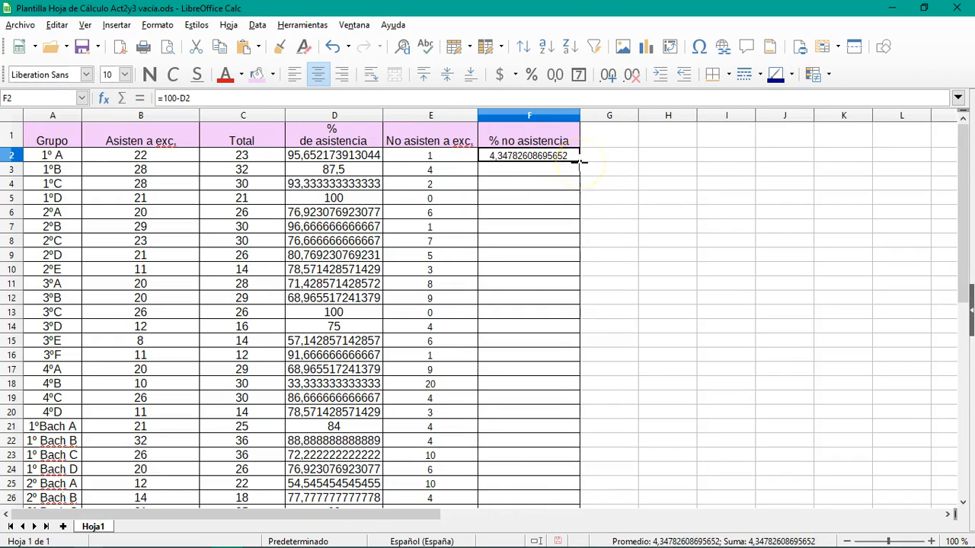
- Replace the formula in F2 with =E2/C2*100 to calculate the non-attendance percentage from non-attendees and total
click(524, 157)
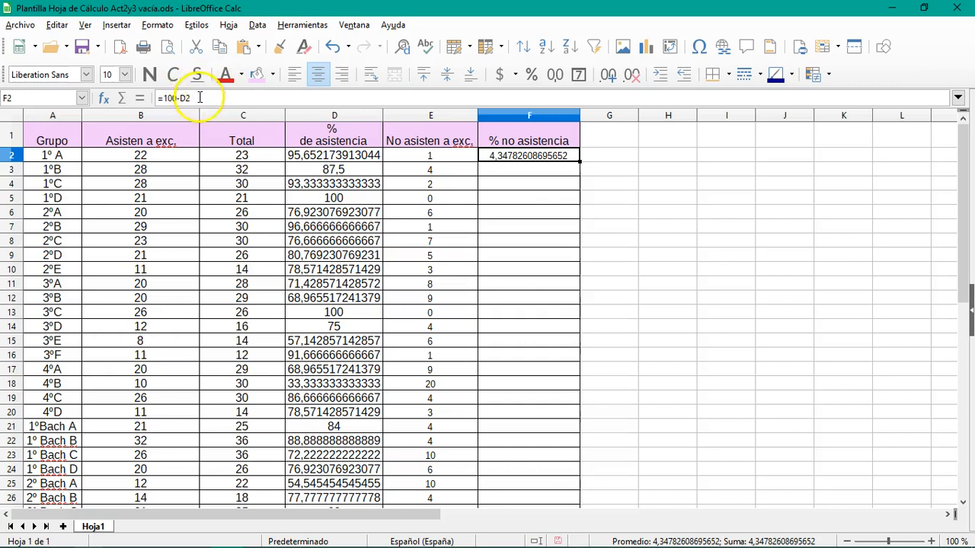
double_click(162, 98)
key(BackSpace)
click(540, 154)
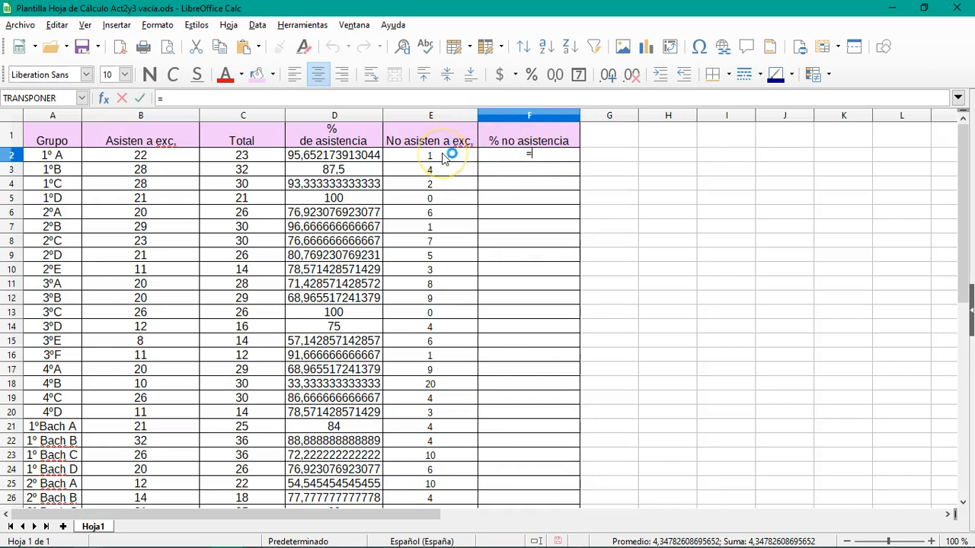
text(e2/c2)
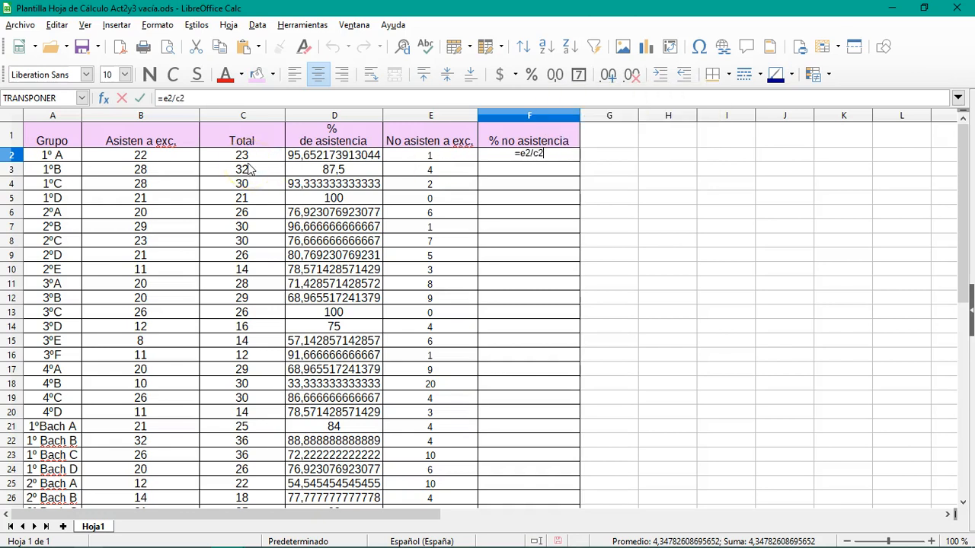
text(*100)
key(Return)
click(496, 157)
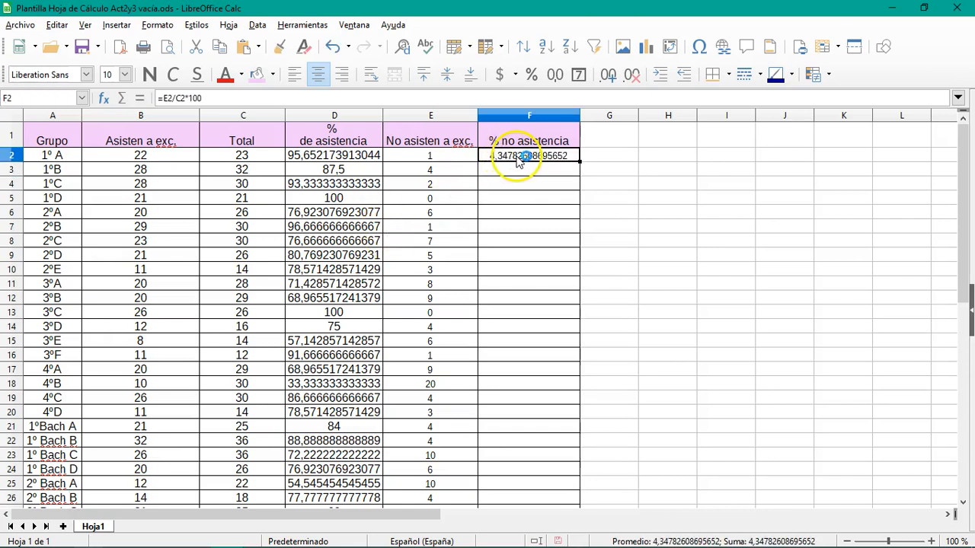
click(517, 166)
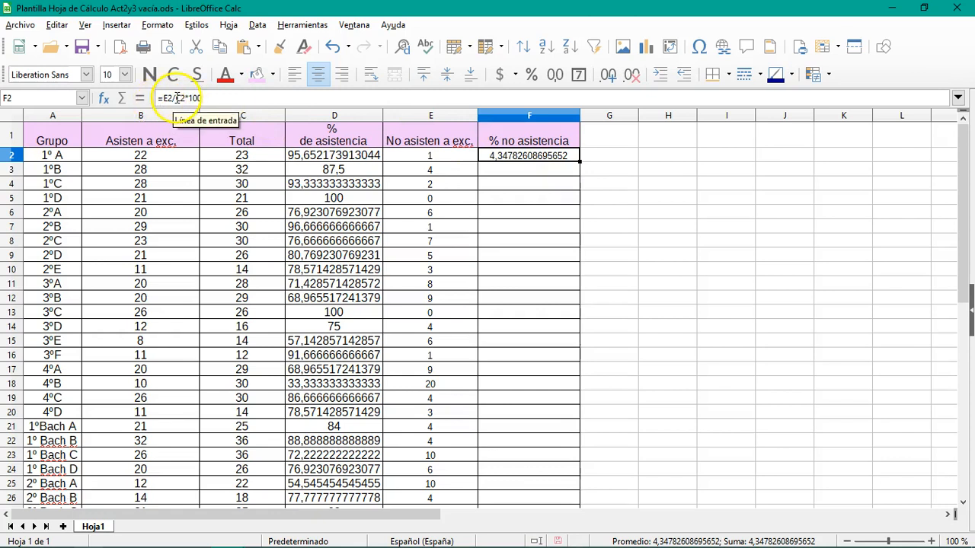
click(523, 163)
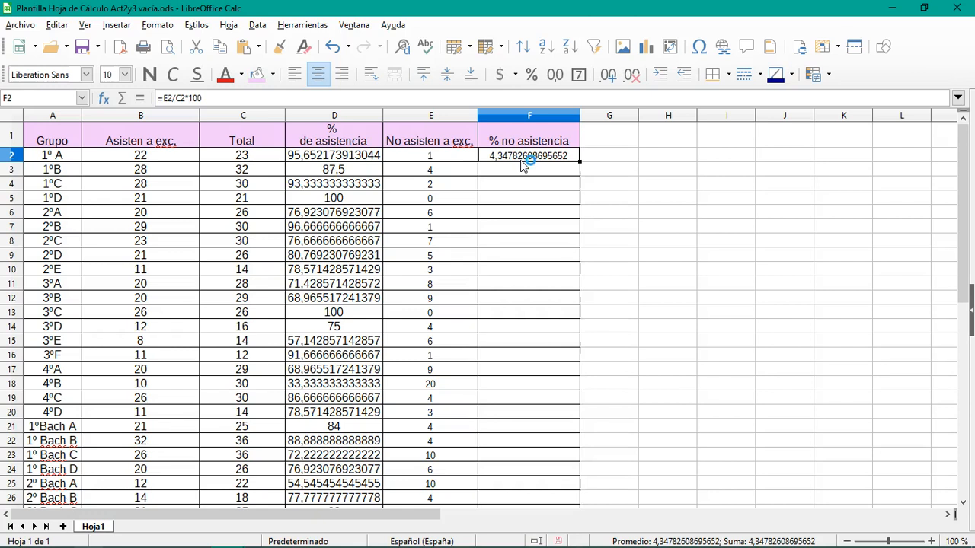
- Fill the F2 formula down the "% no asistencia" column through row 28
double_click(580, 161)
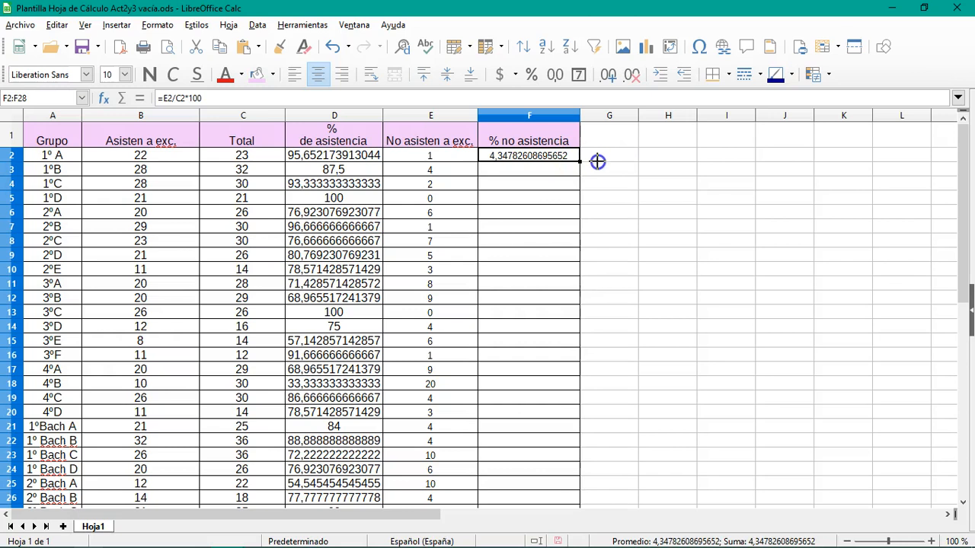
click(533, 183)
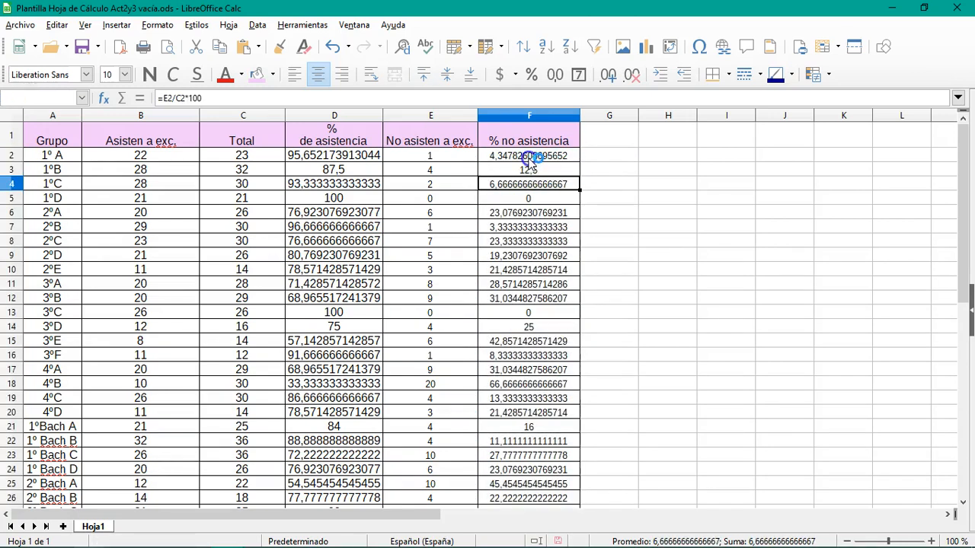
click(528, 158)
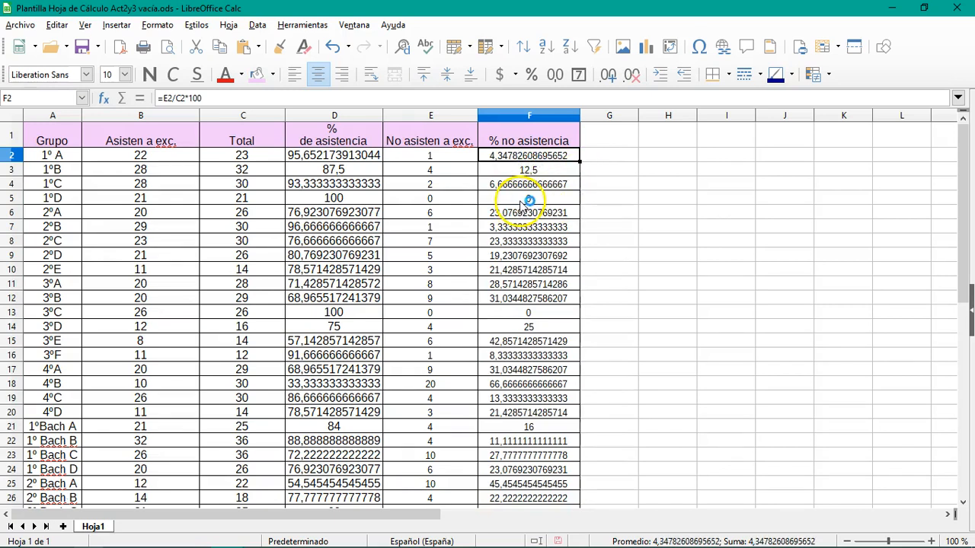
- Enter the label "Media" in D29, below the "% de asistencia" column
scroll(525, 204, down, 1)
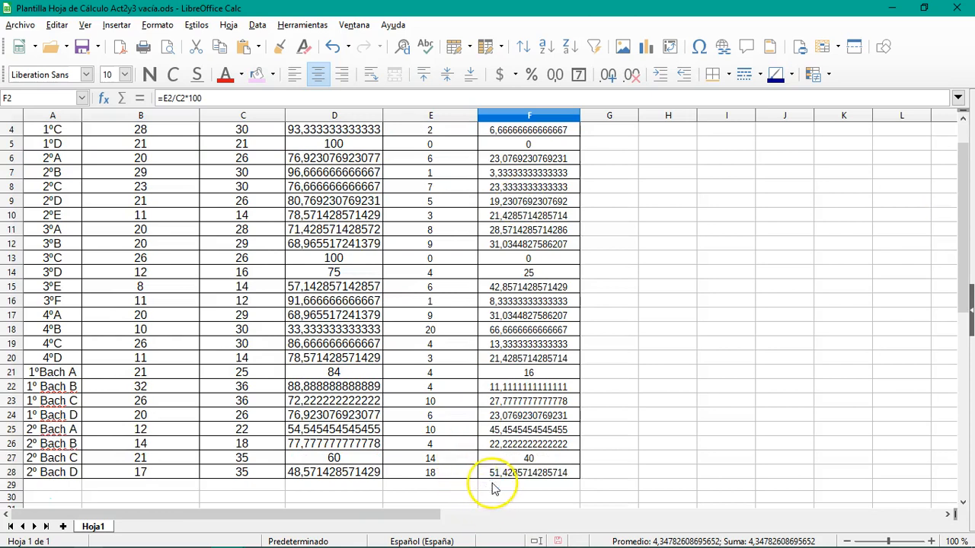
click(312, 487)
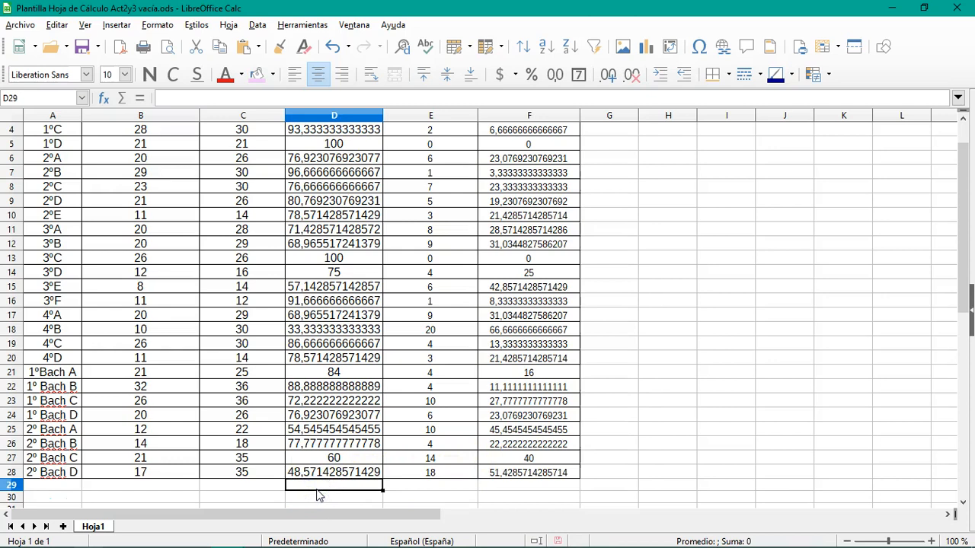
text(Media)
key(Return)
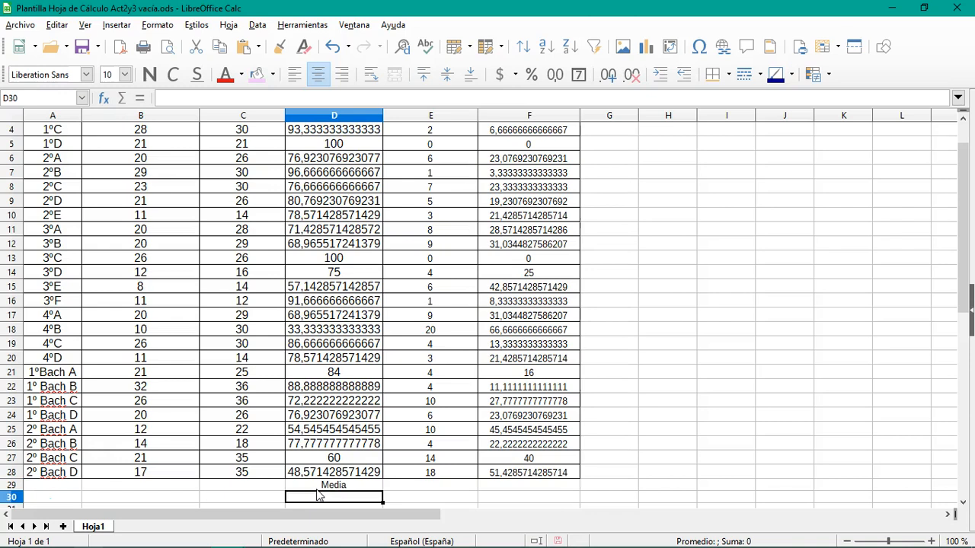
- Enter the formula =PROMEDIO(D2:D28) in D30 to average the attendance percentages, and check its range
text(=promedio()
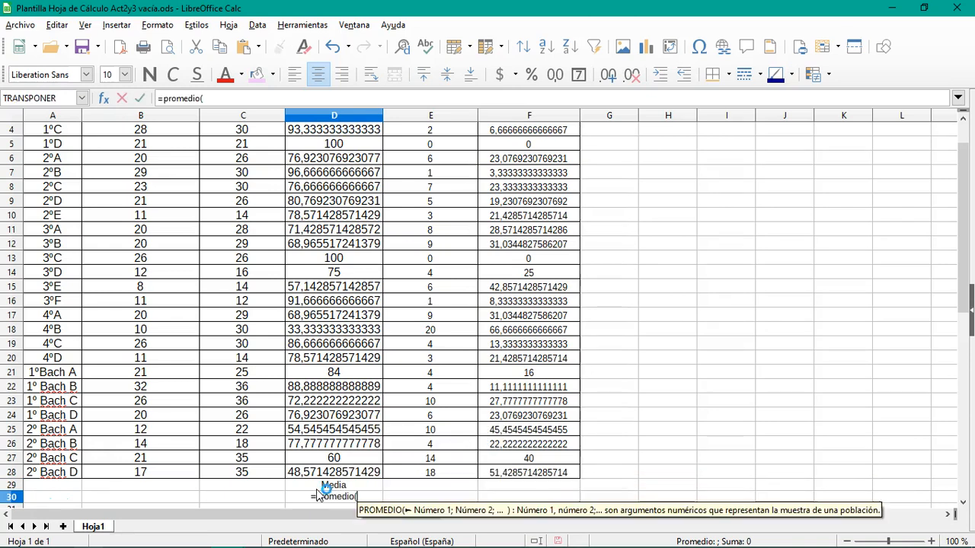
scroll(335, 442, up, 2)
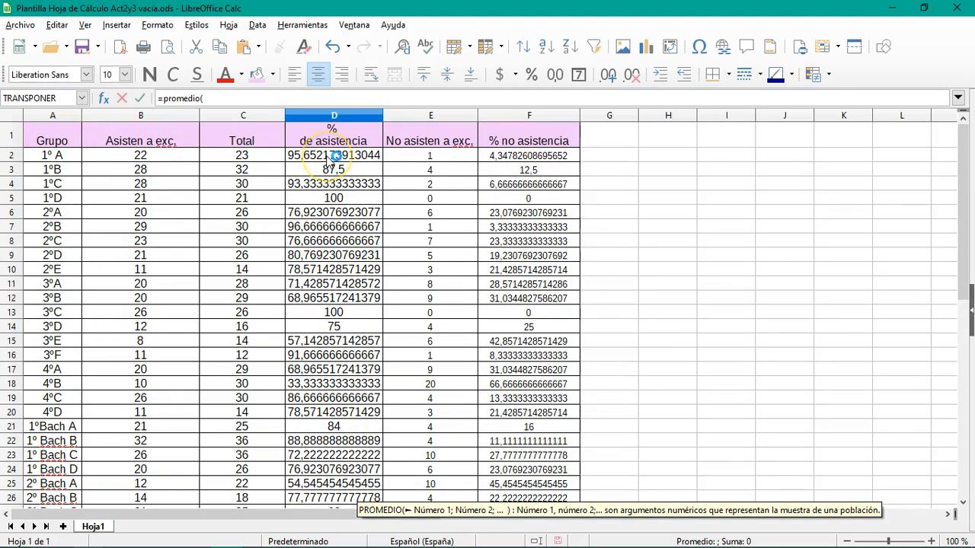
drag(335, 156, 333, 182)
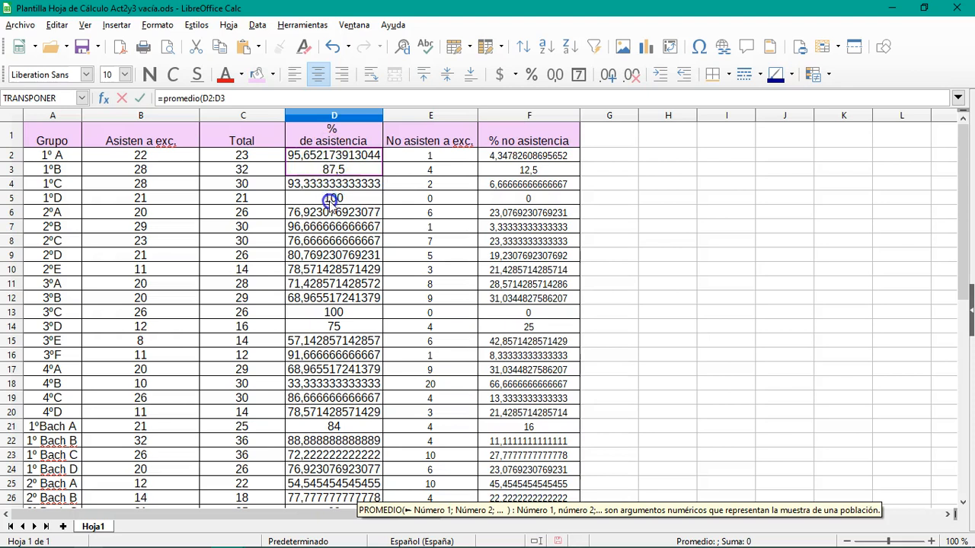
drag(333, 313, 333, 526)
drag(338, 419, 343, 425)
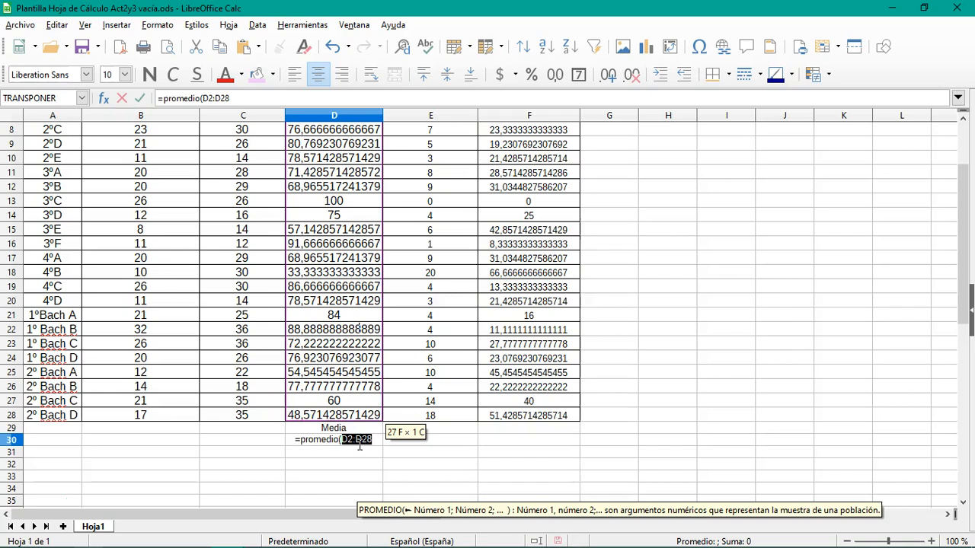
key(Return)
click(354, 449)
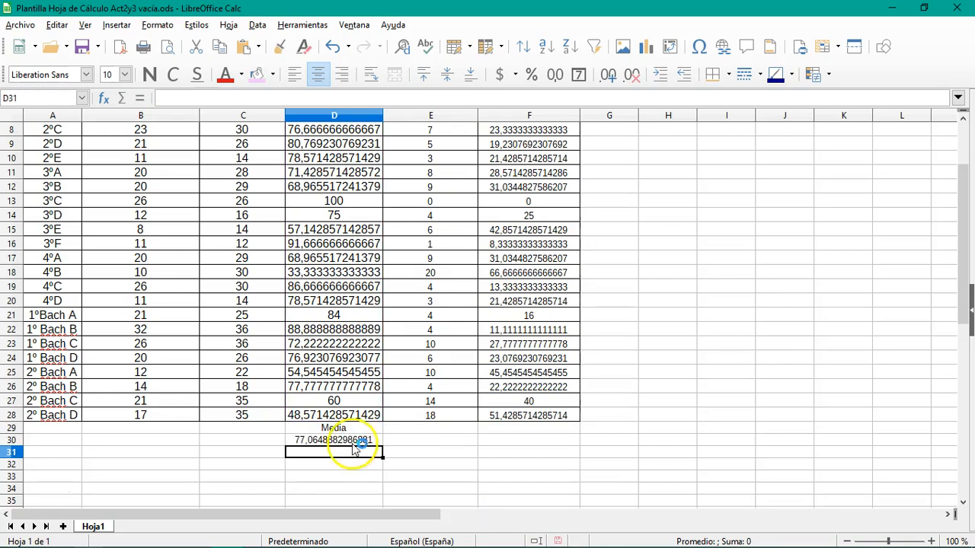
click(377, 440)
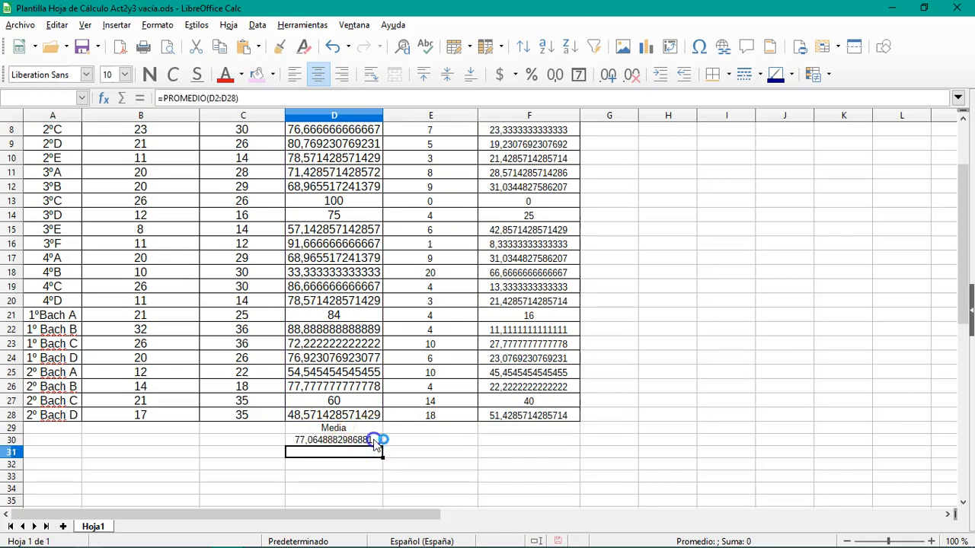
click(249, 97)
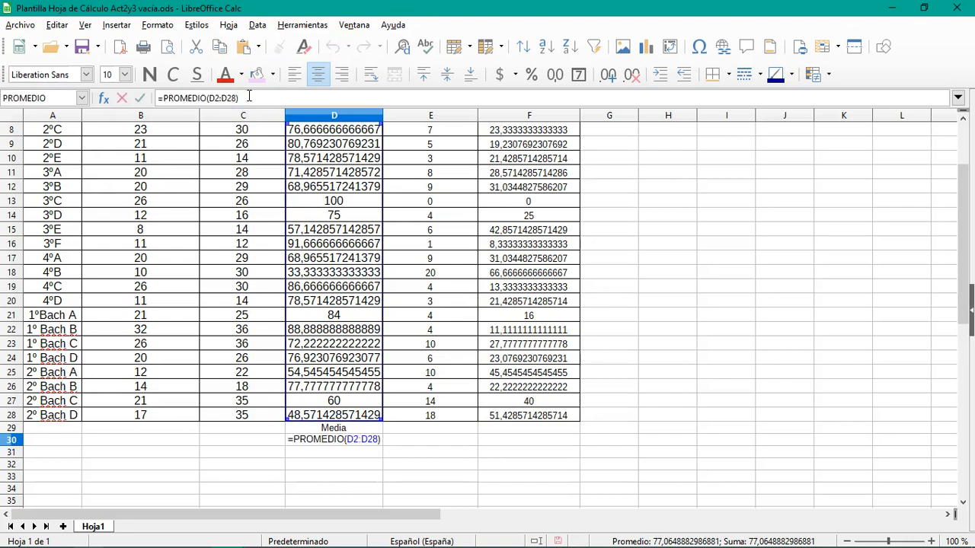
click(339, 455)
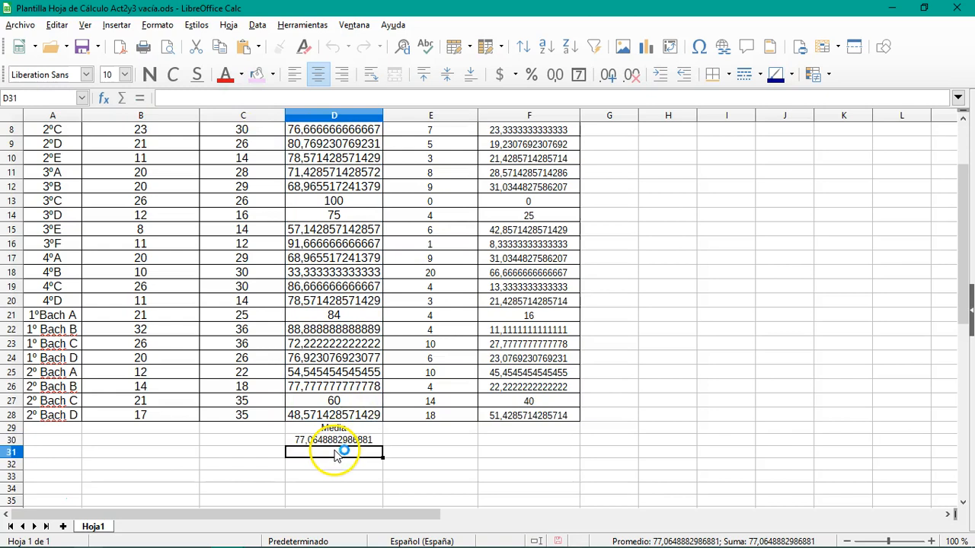
key(Up)
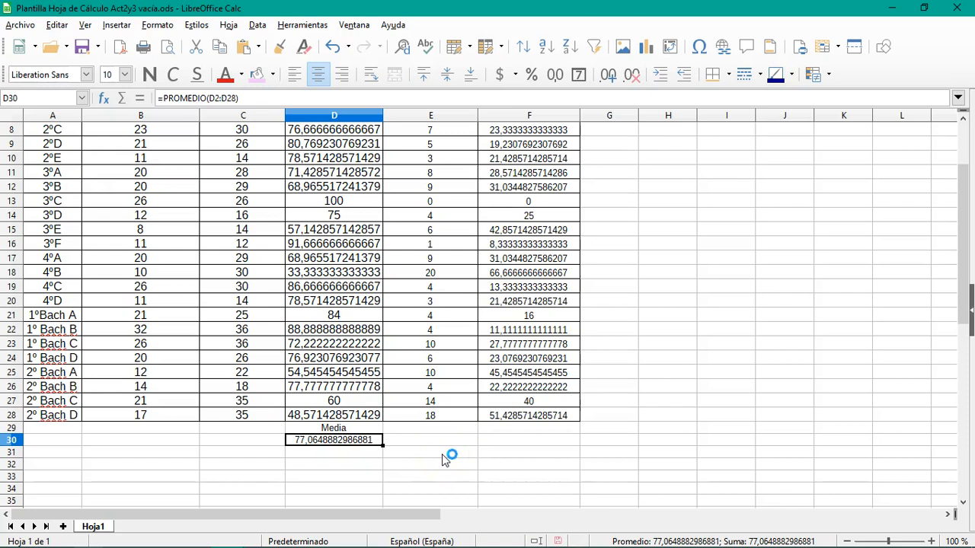
click(441, 442)
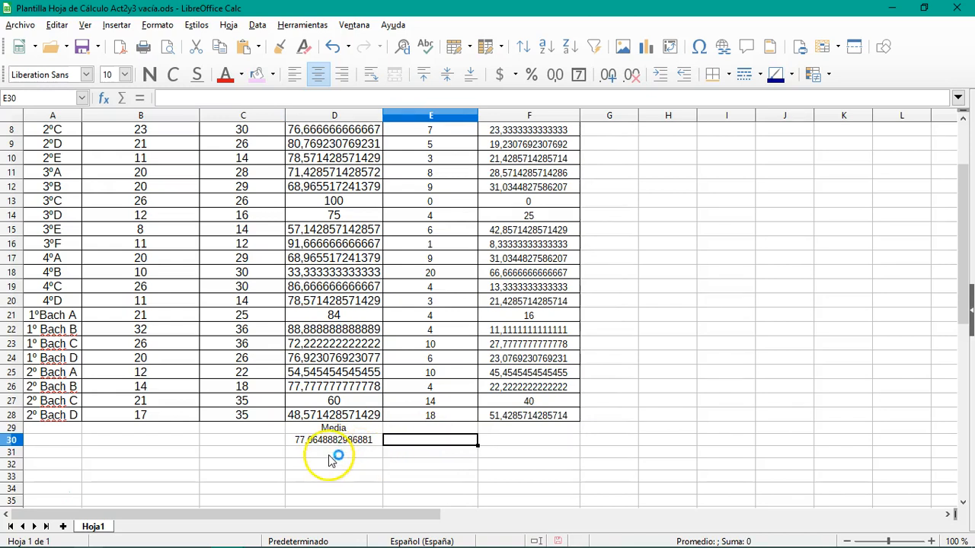
- Select the group names with their header, range A1:A28, as the chart's category data
scroll(358, 381, up, 2)
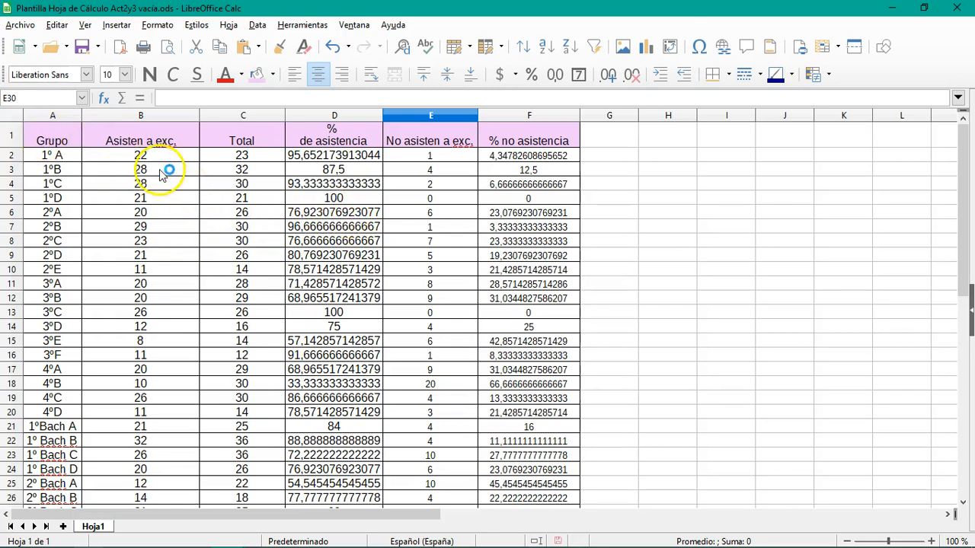
click(52, 141)
scroll(51, 141, down, 3)
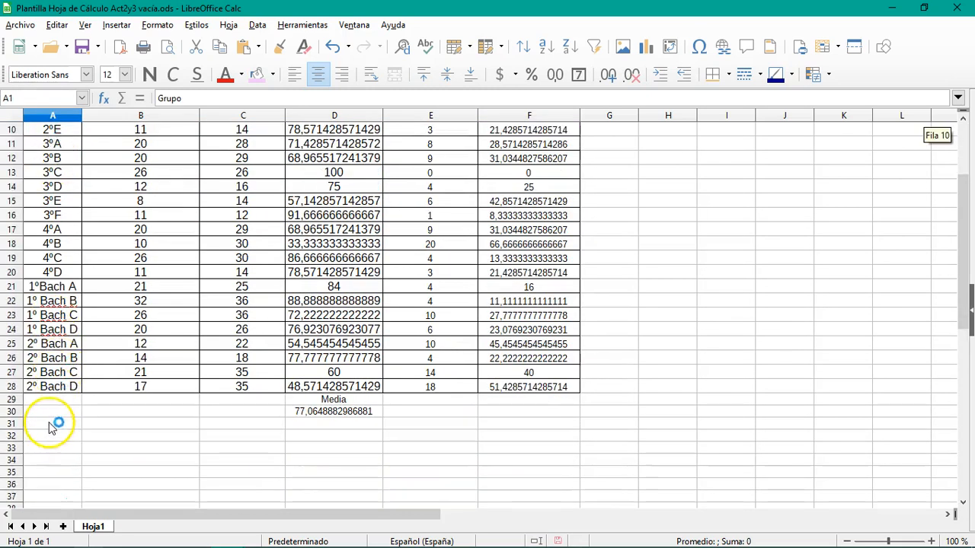
click(61, 390)
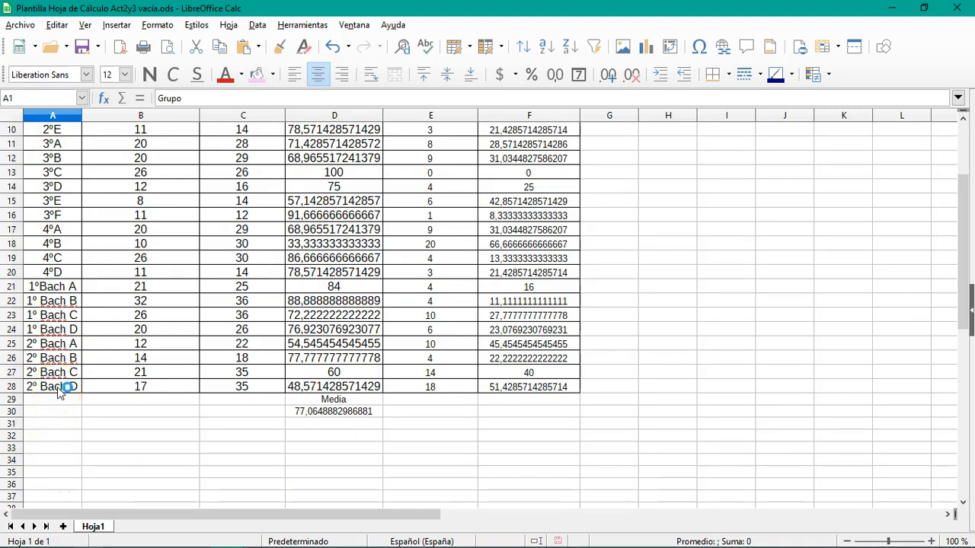
scroll(61, 389, down, 1)
click(61, 345)
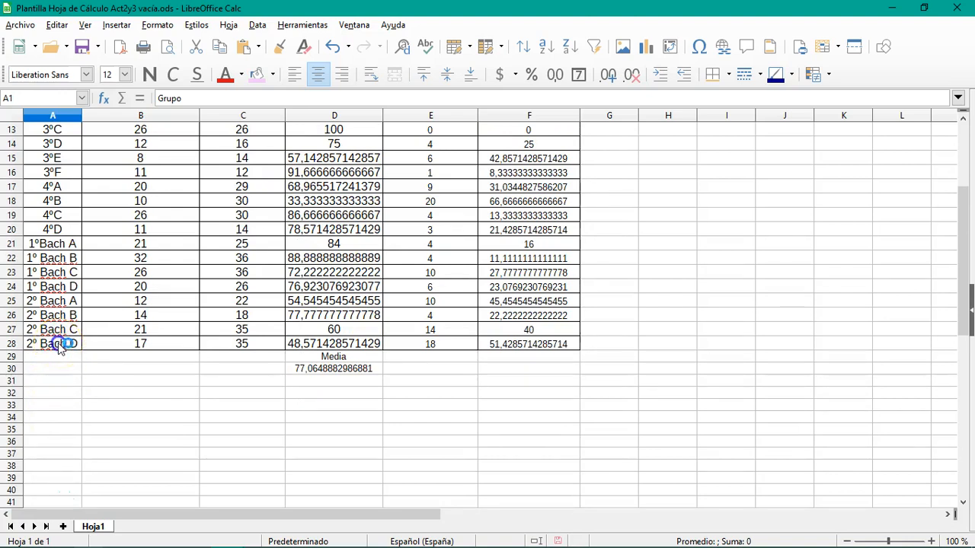
drag(966, 300, 969, 201)
drag(970, 166, 968, 126)
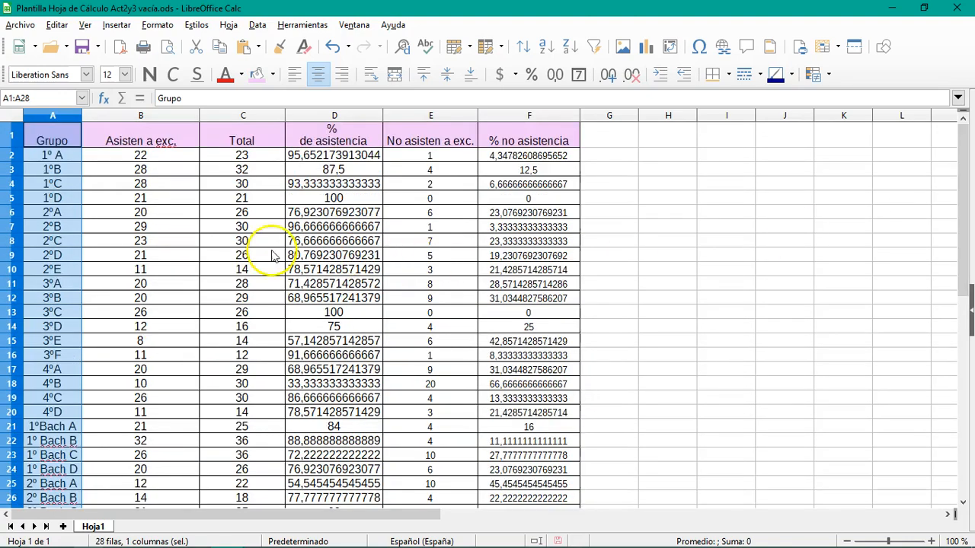
- Add the "% de asistencia" range D1:D28 to the selection, leaving out the average below it, and check the selected rows
click(340, 141)
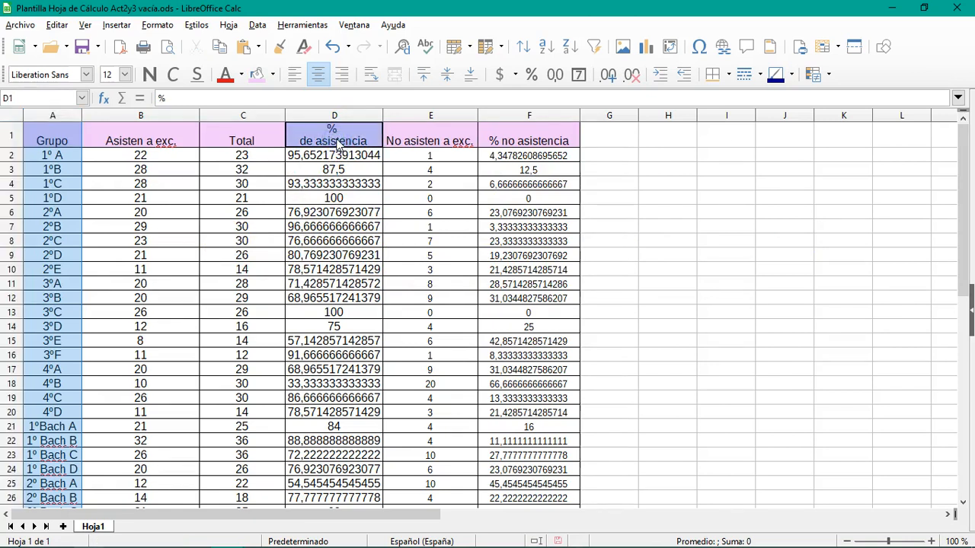
scroll(339, 145, down, 3)
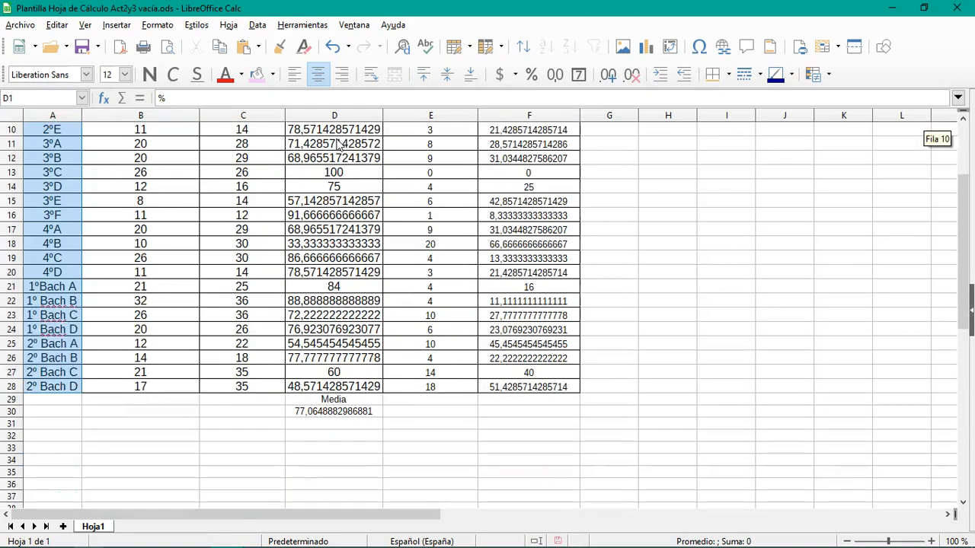
ctrl+shift+click(333, 389)
scroll(339, 326, up, 3)
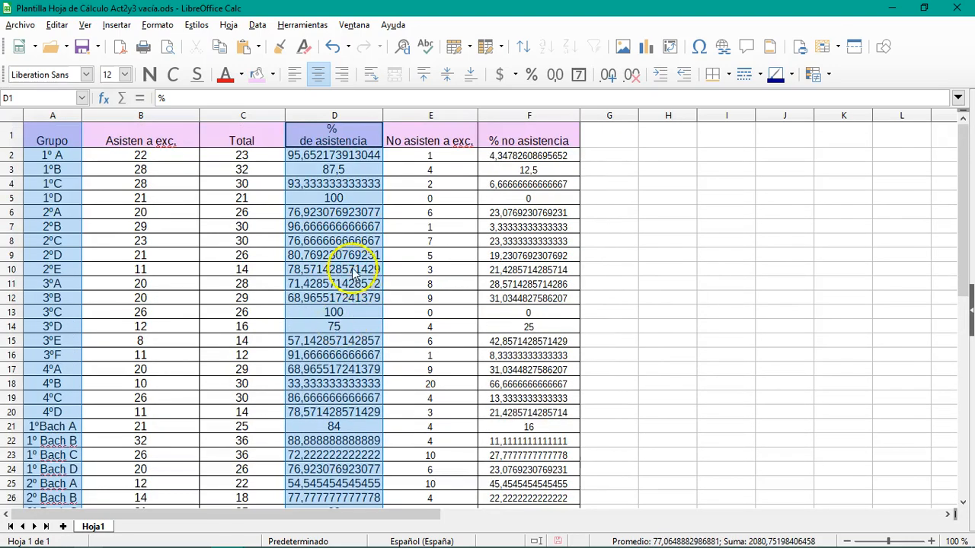
scroll(343, 267, down, 4)
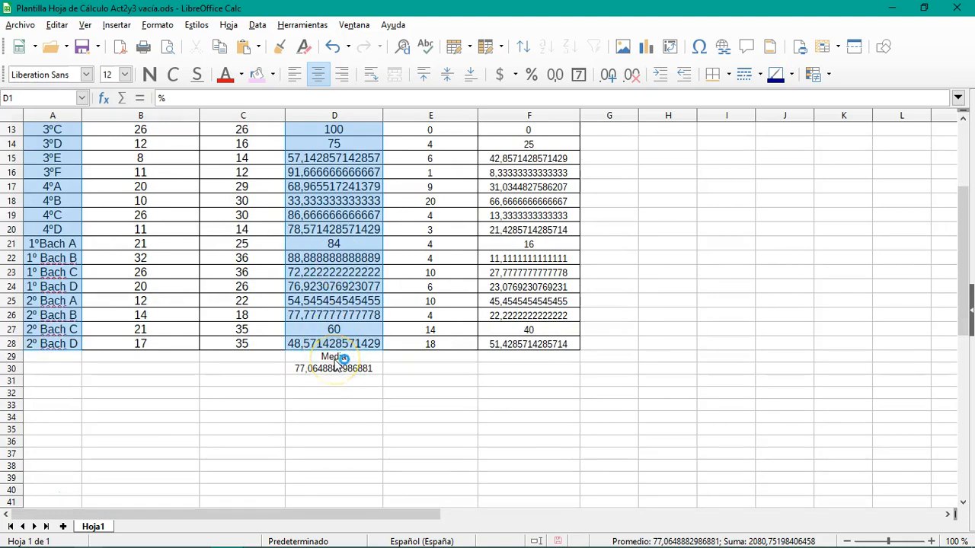
scroll(335, 282, up, 4)
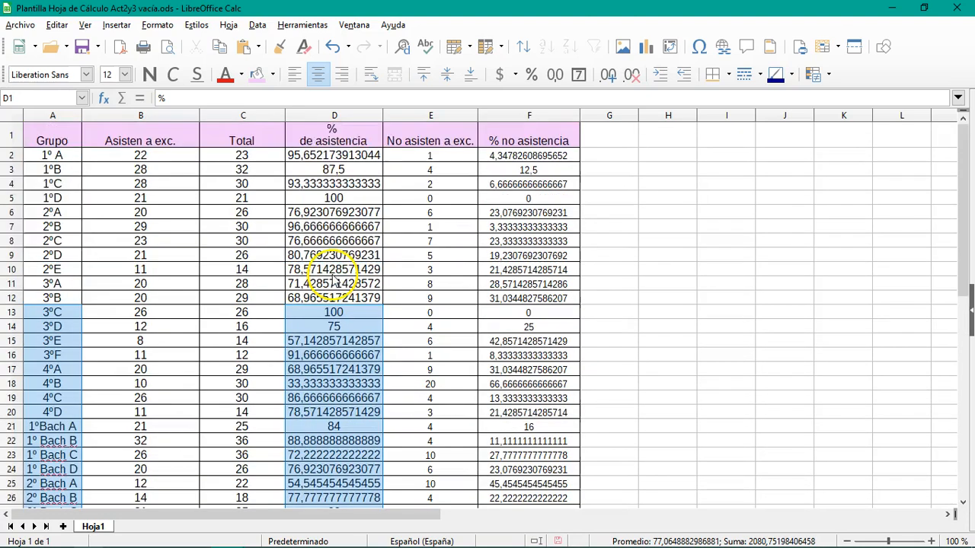
scroll(333, 320, down, 1)
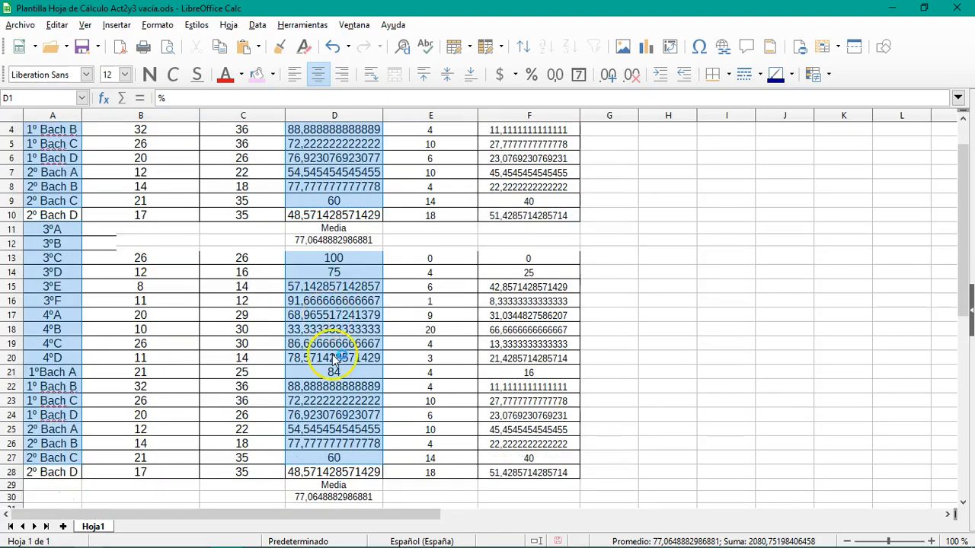
scroll(333, 358, down, 6)
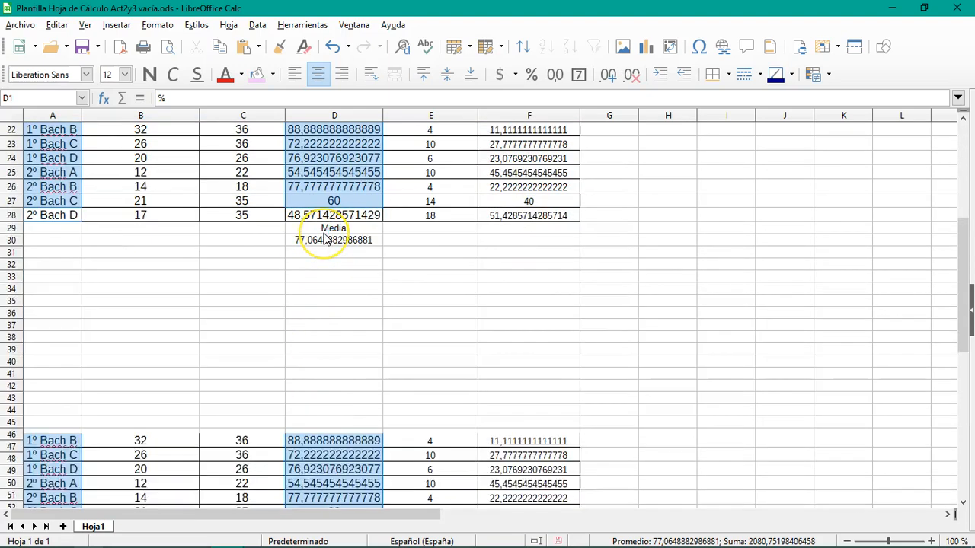
scroll(323, 240, up, 7)
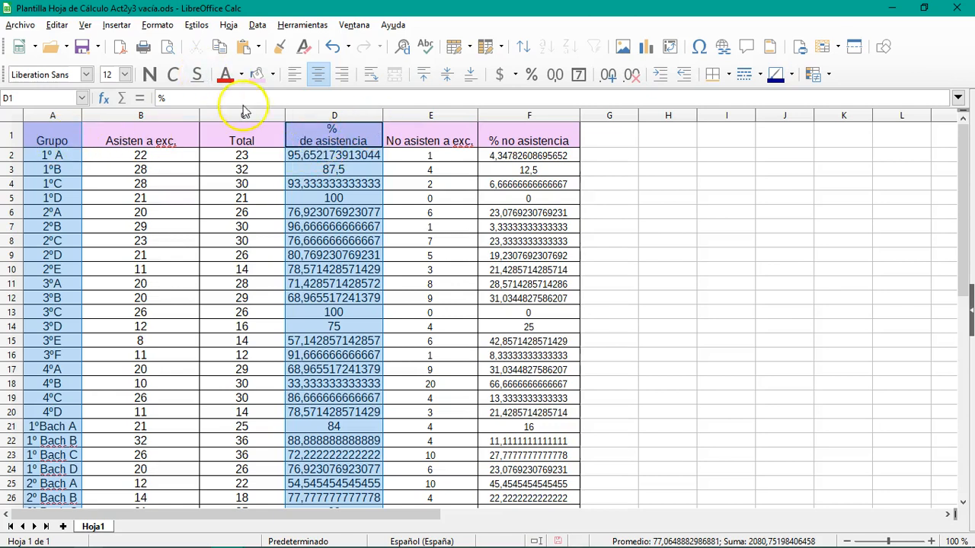
- Insert a normal column chart from the selected ranges, with data series in columns and first row and column as labels
click(116, 25)
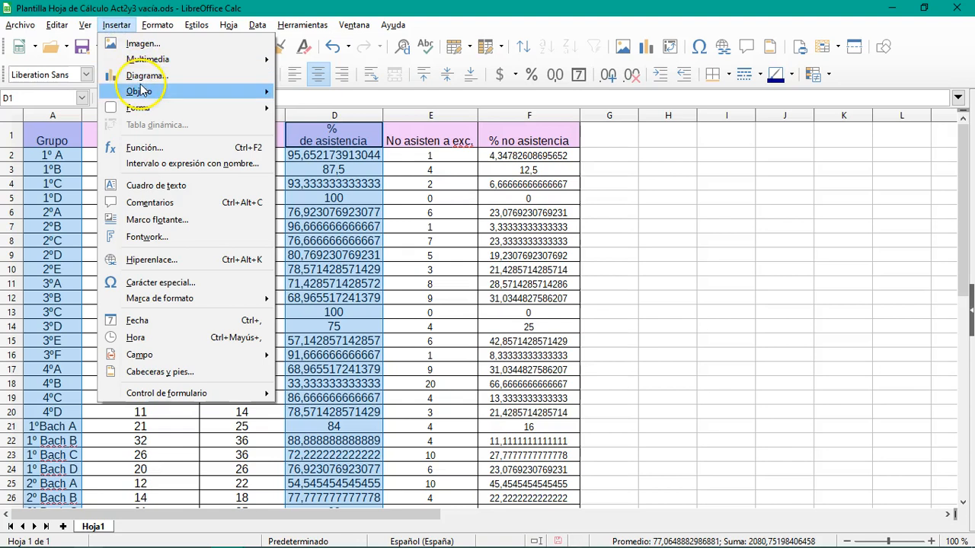
click(140, 77)
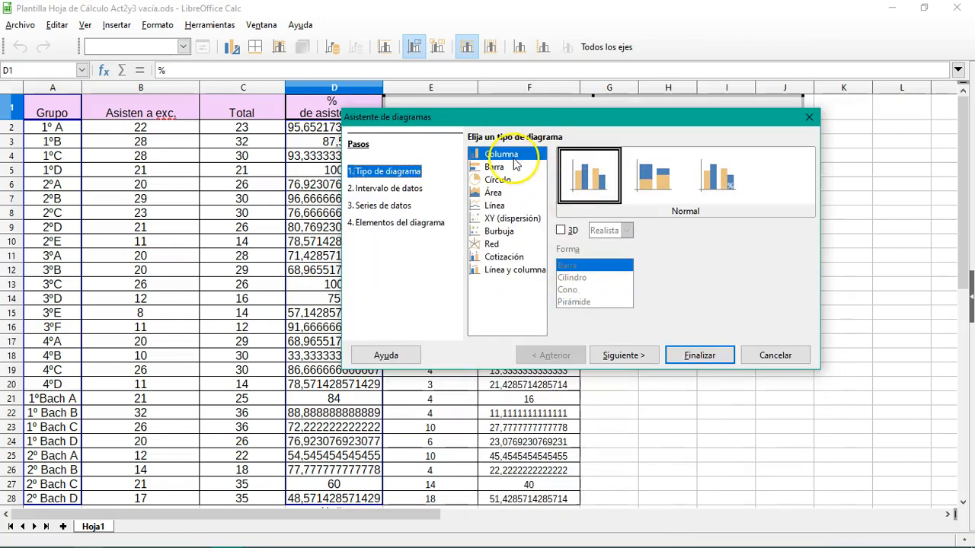
click(637, 359)
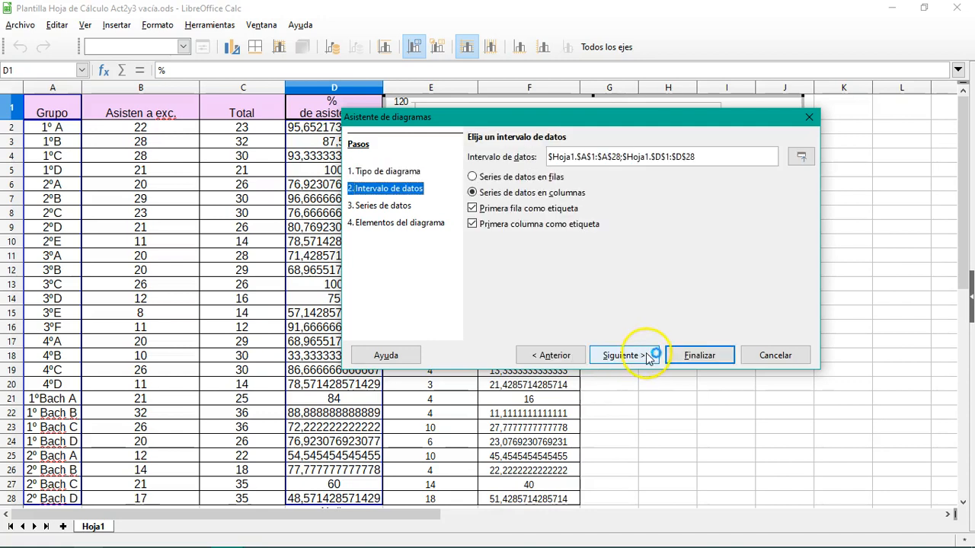
click(642, 358)
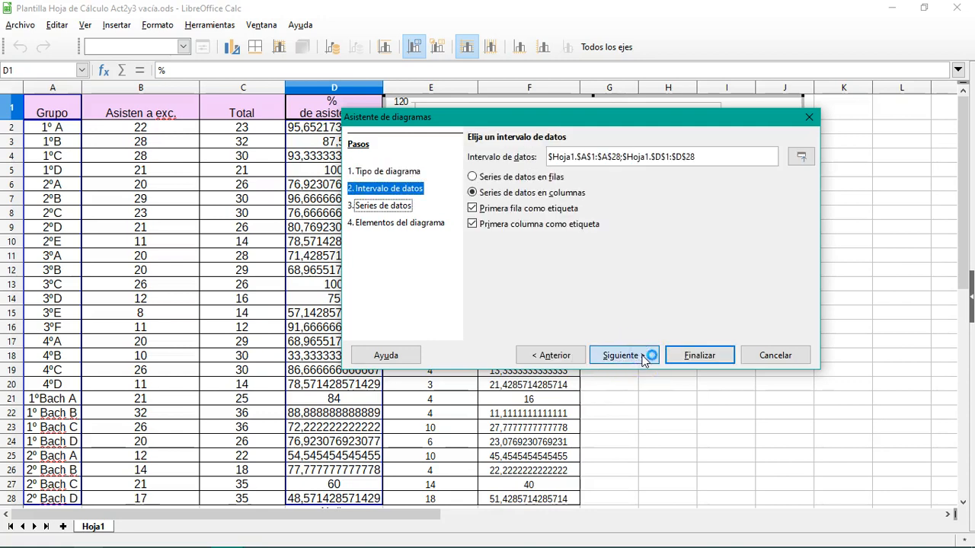
click(620, 355)
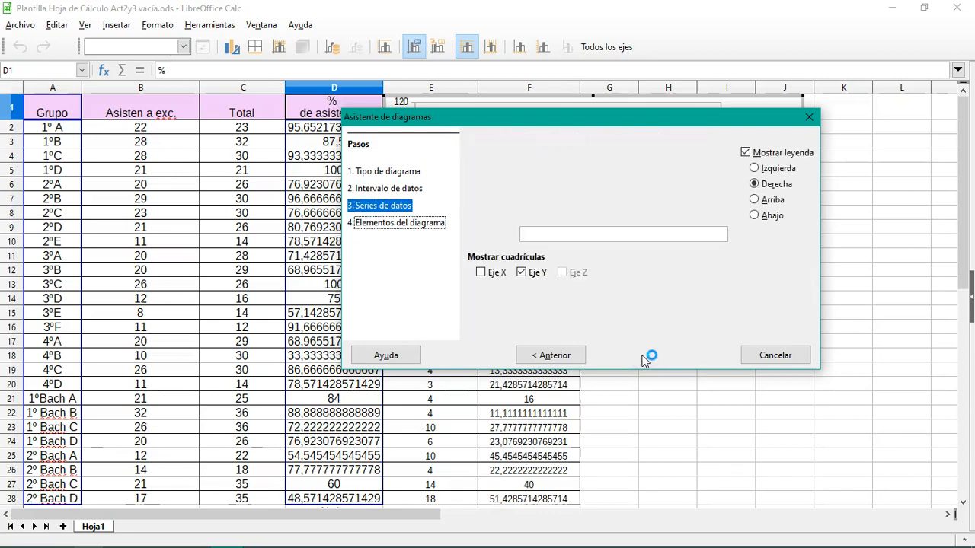
- Title the chart "Asistencia a la Macroexcursión" and turn off its legend
click(560, 154)
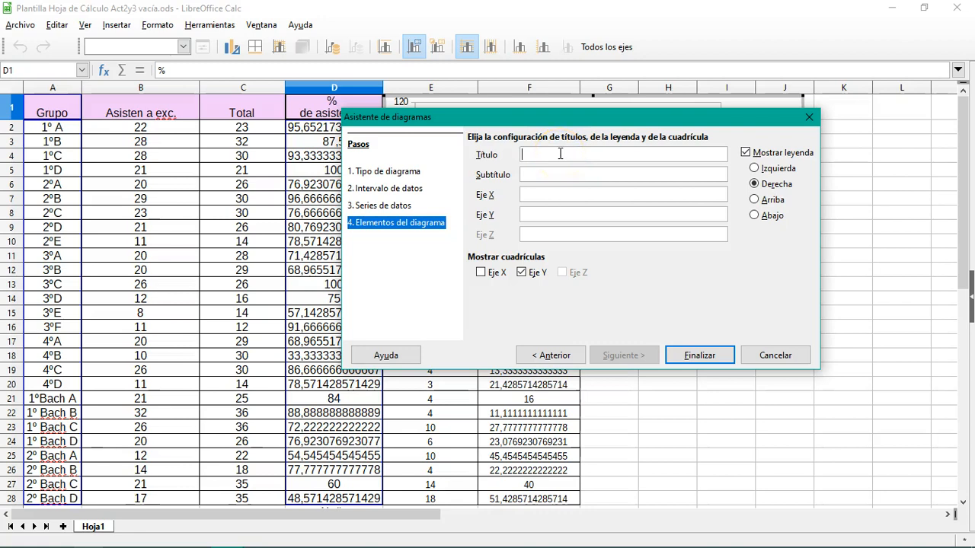
text(Asistencia la Ma)
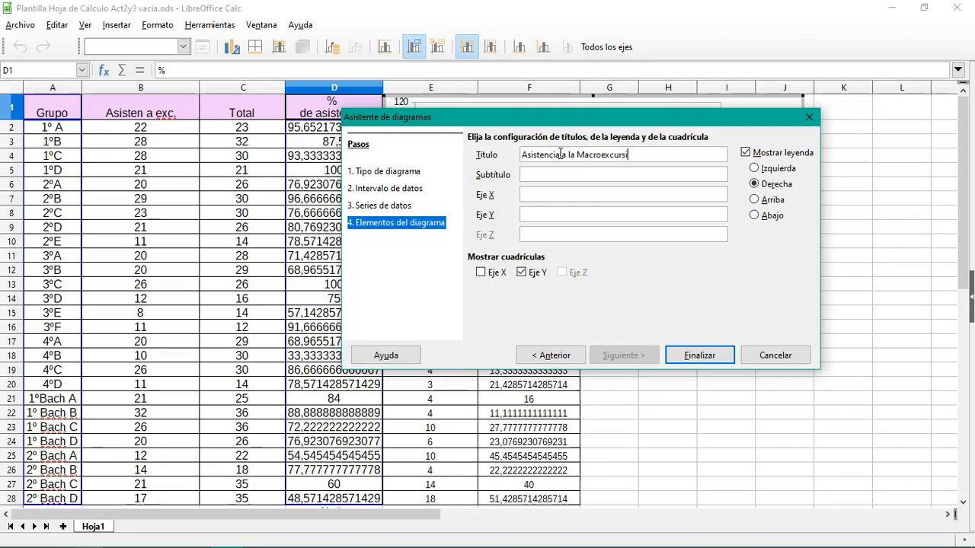
click(562, 155)
text(a)
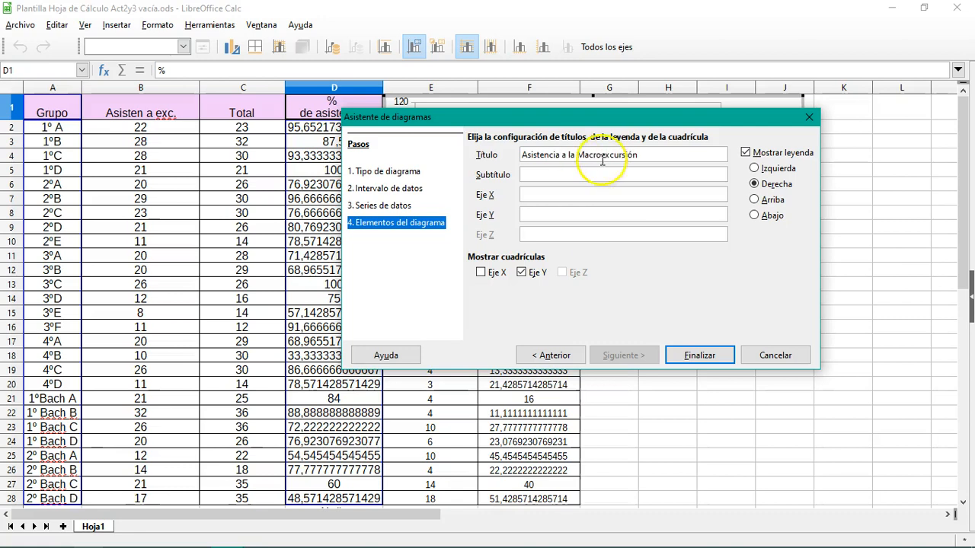
click(745, 154)
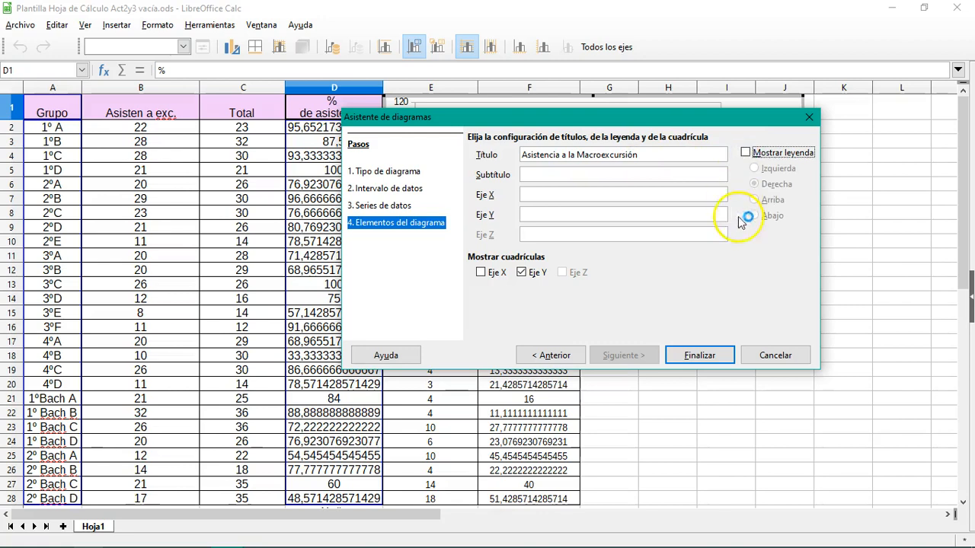
- Name the X axis "Grupos" and the Y axis "%", and finish creating the chart
click(543, 195)
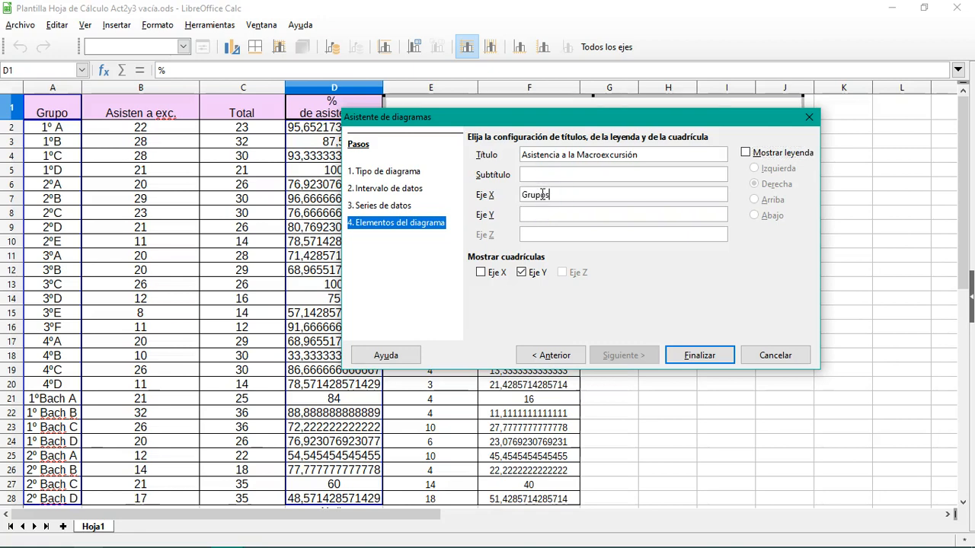
click(531, 216)
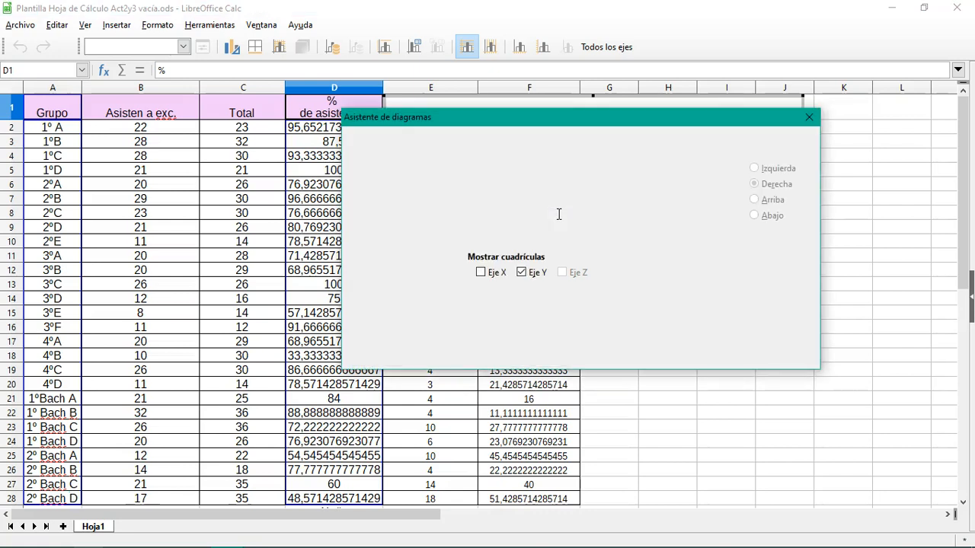
click(558, 214)
text(%)
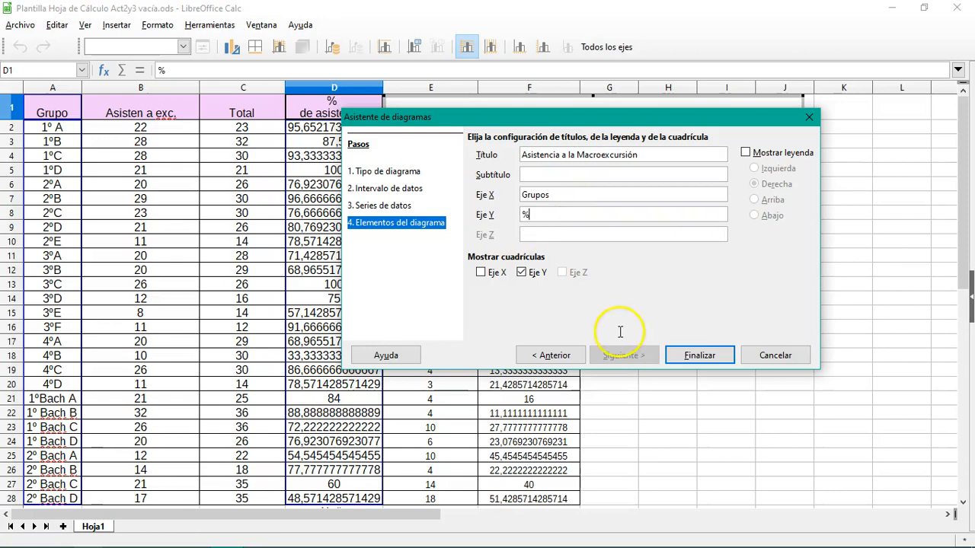
click(708, 354)
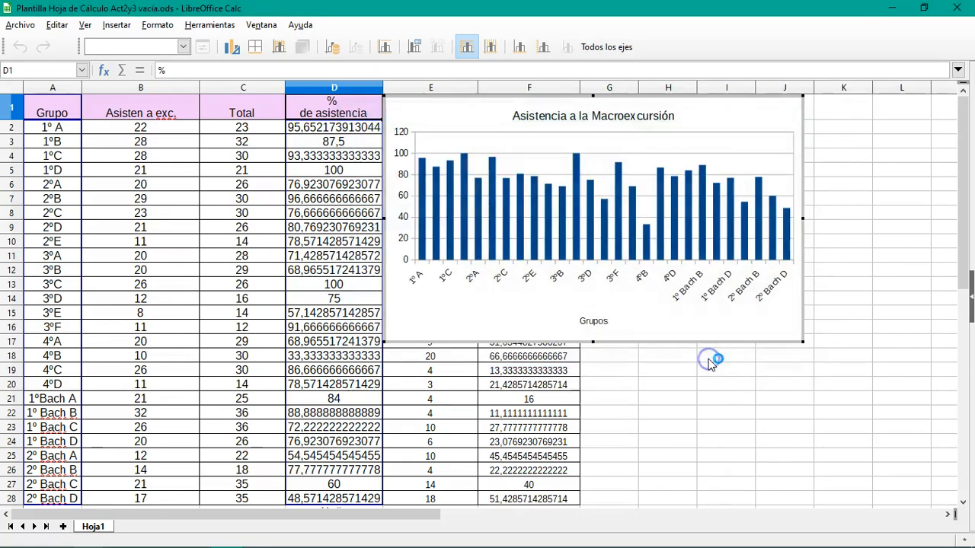